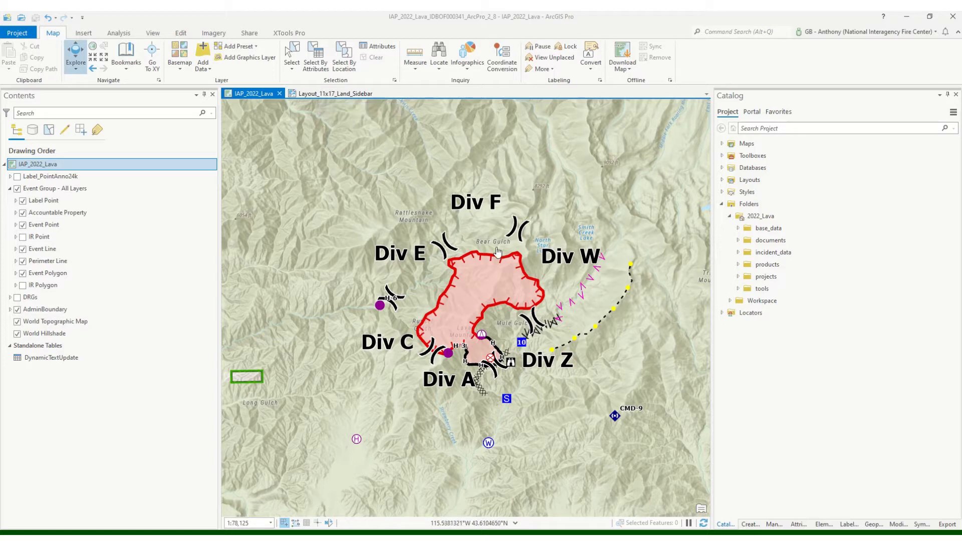
# Expand the Layouts folder in the Catalog pane to list every project layout
pyautogui.click(722, 180)
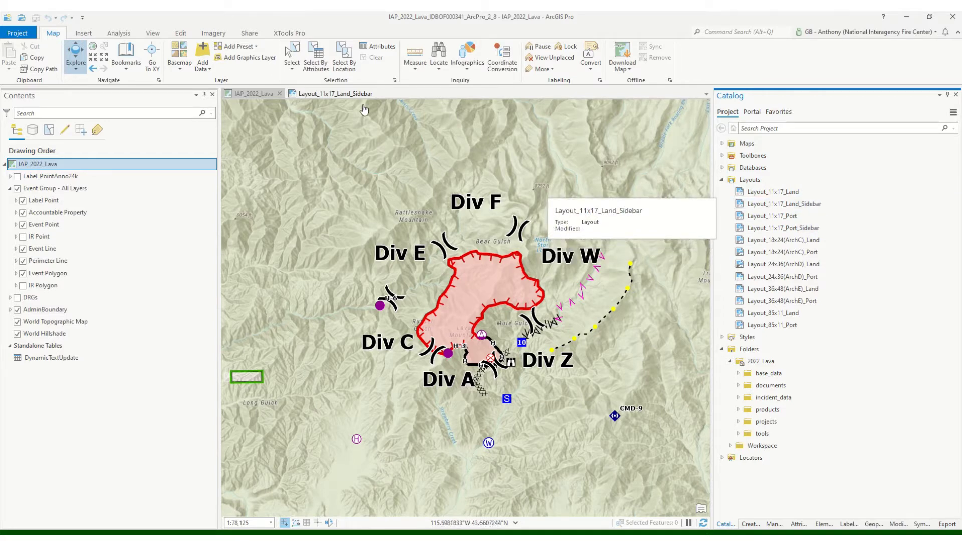
# Make the Layout_11x17_Land_Sidebar layout view active, showing the Lava fire map
pyautogui.click(333, 95)
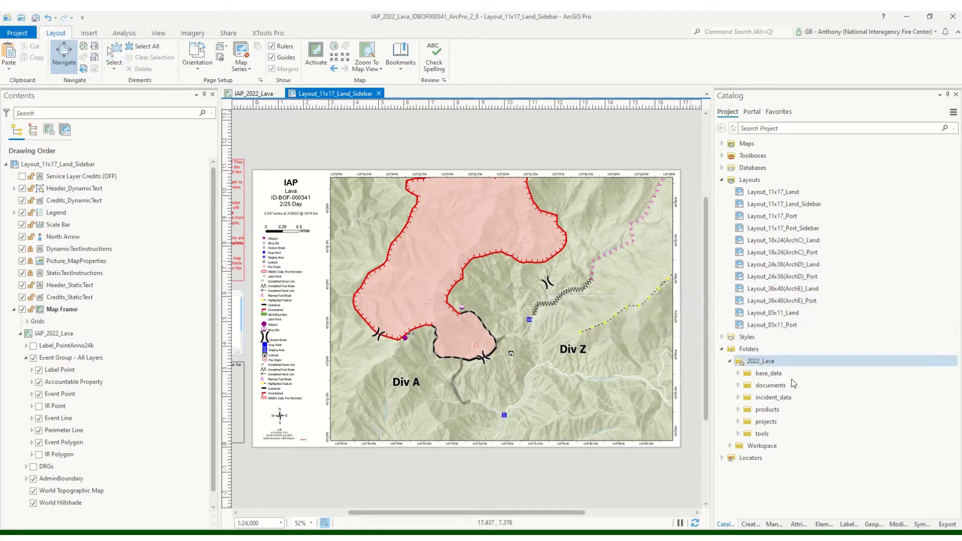
# Search 'gr' in the Geoprocessing pane and open Grid Index Features (Cartography Tools)
pyautogui.click(873, 524)
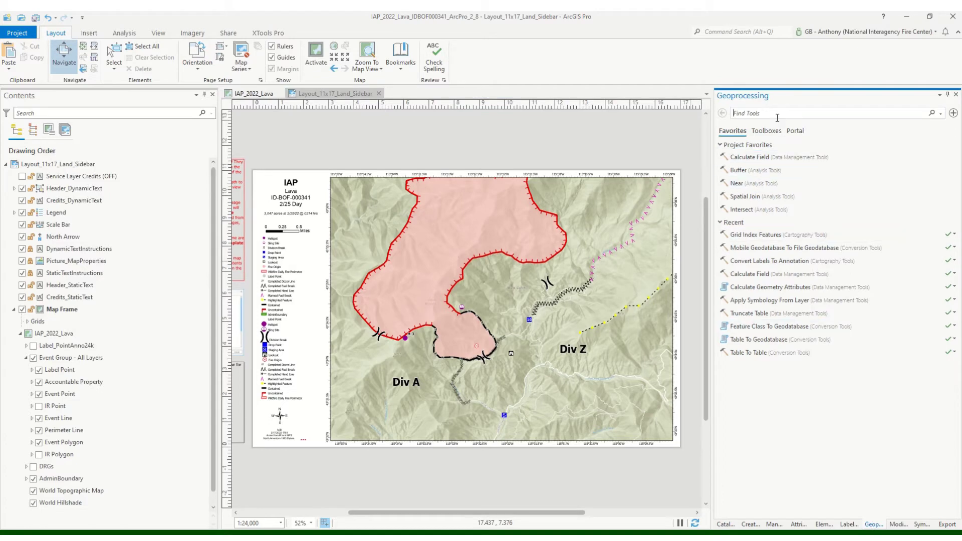
pyautogui.write('grid index')
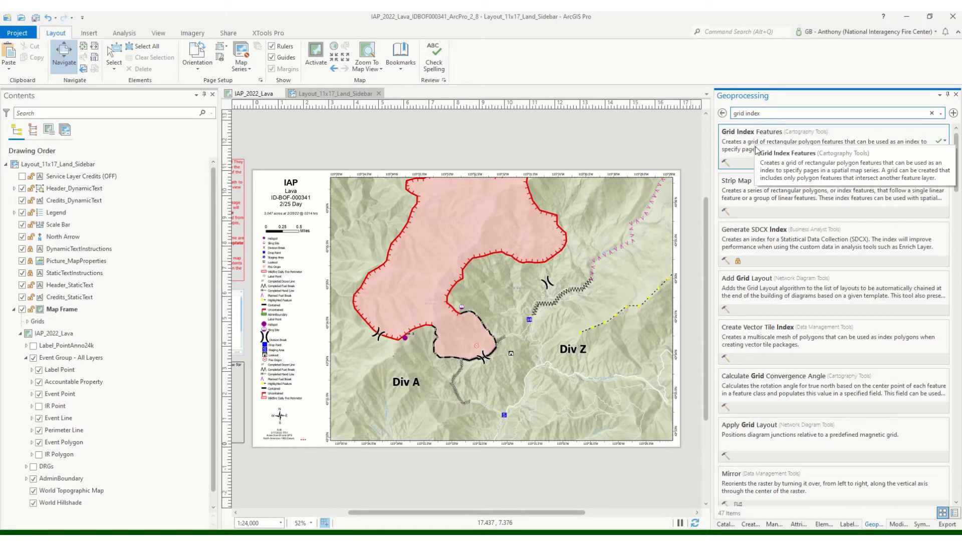
pyautogui.click(757, 150)
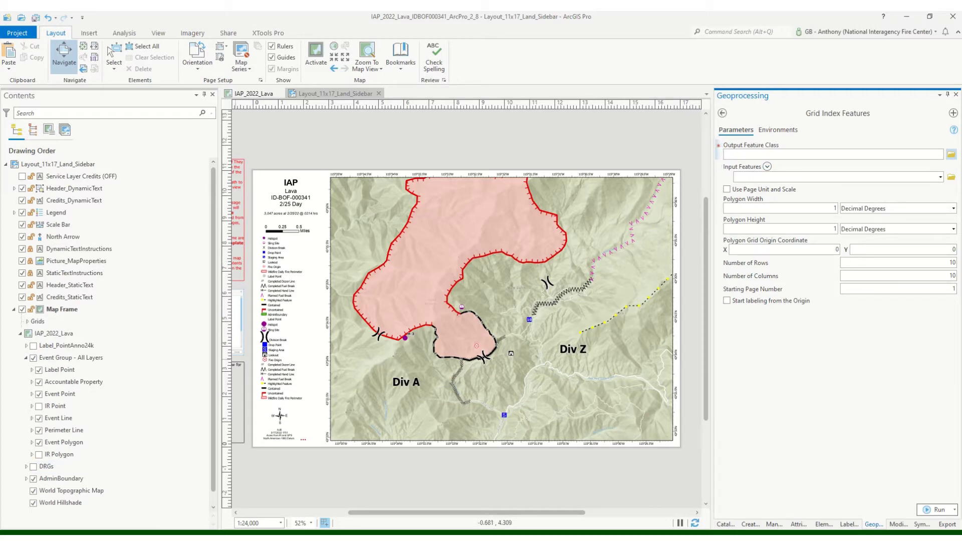
# Bring up the Excel file-namer workbook and scroll to the Multipage Grid Index name in D69
pyautogui.moveTo(250, 534)
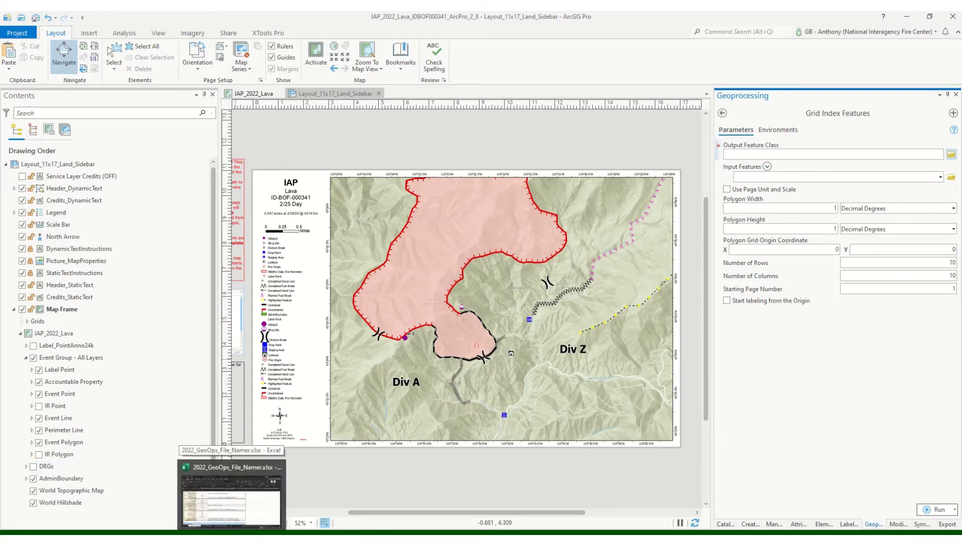
pyautogui.click(251, 496)
pyautogui.scroll(16, 351, 283)
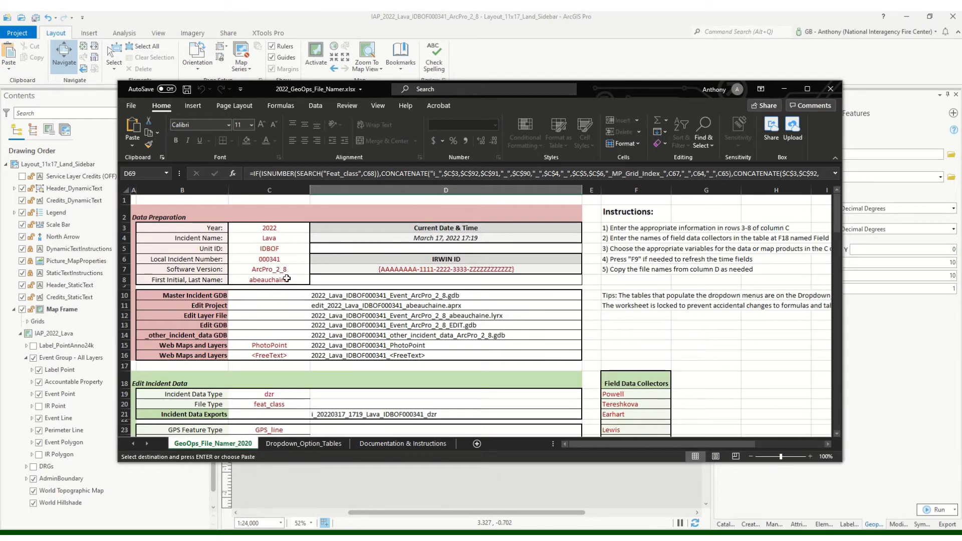
pyautogui.scroll(-4, 271, 305)
pyautogui.scroll(-7, 270, 305)
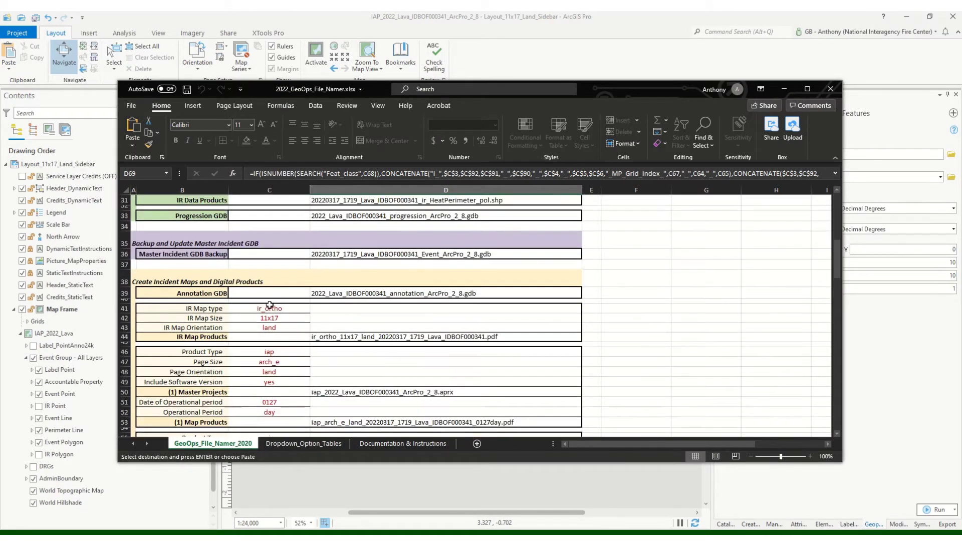
pyautogui.scroll(-1, 269, 305)
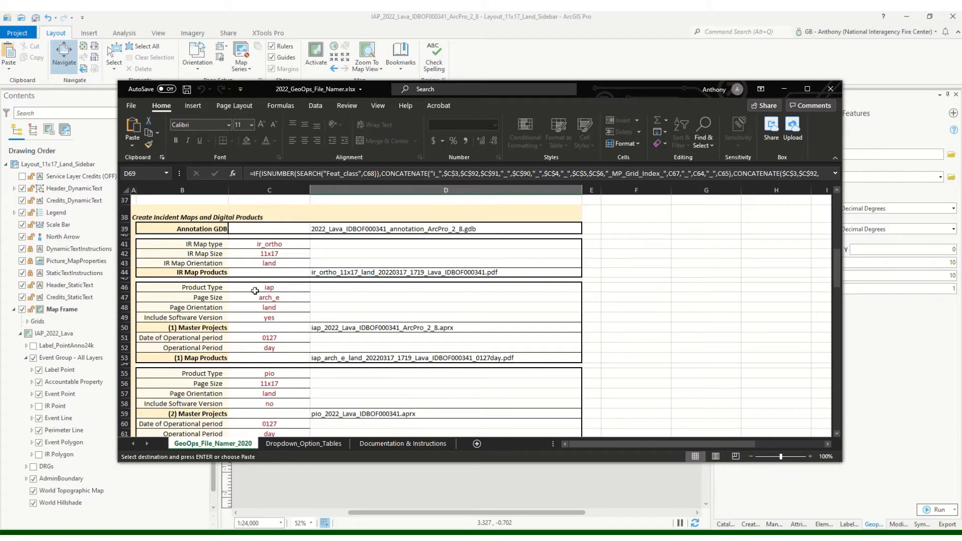
pyautogui.scroll(-4, 262, 313)
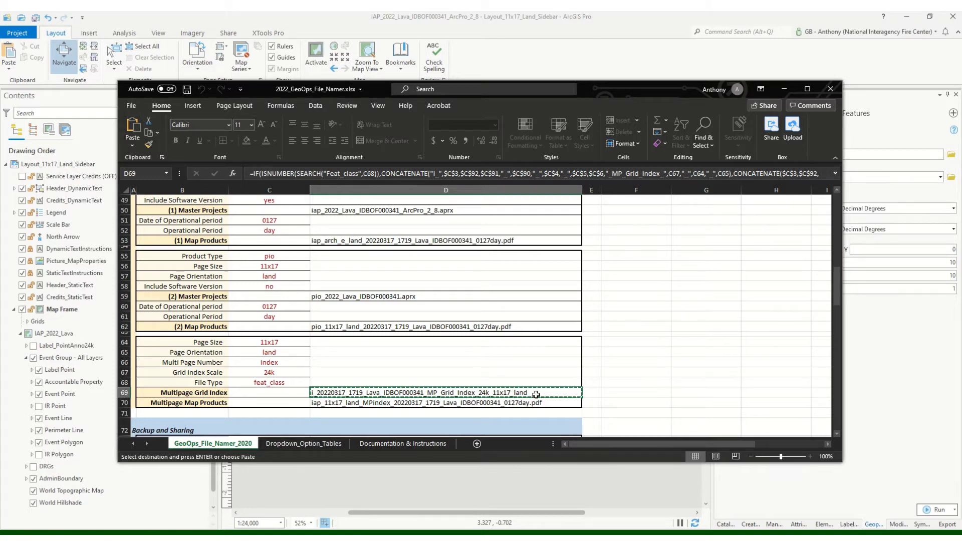
# Save the grid index output as MP_Grid_Index_24k_11x17_land in the other_incident_data geodatabase
pyautogui.click(784, 89)
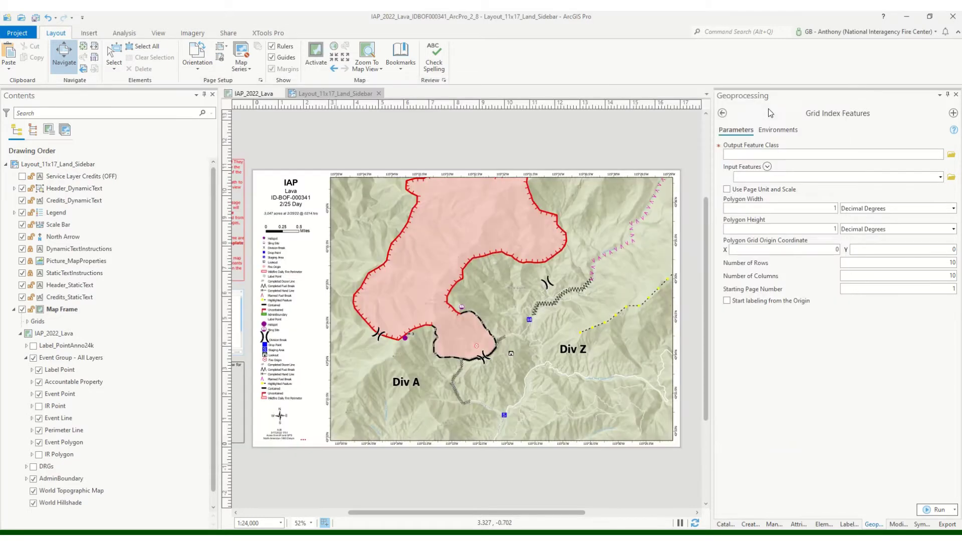
pyautogui.click(951, 154)
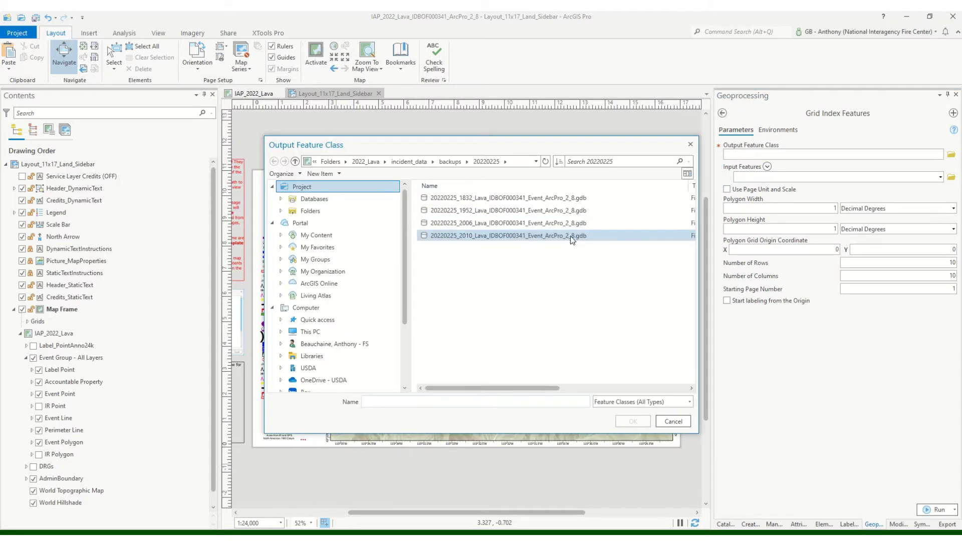
pyautogui.click(317, 211)
pyautogui.doubleClick(443, 199)
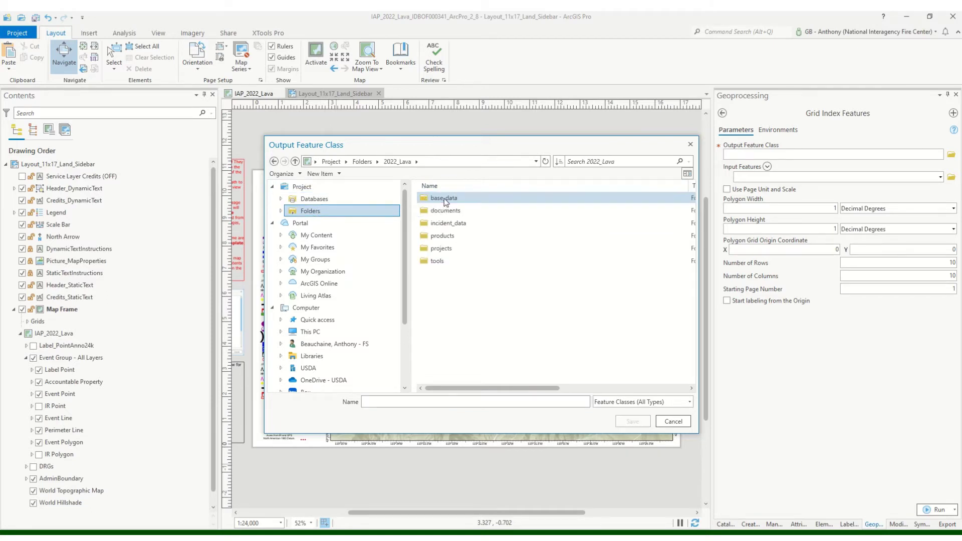
pyautogui.doubleClick(450, 224)
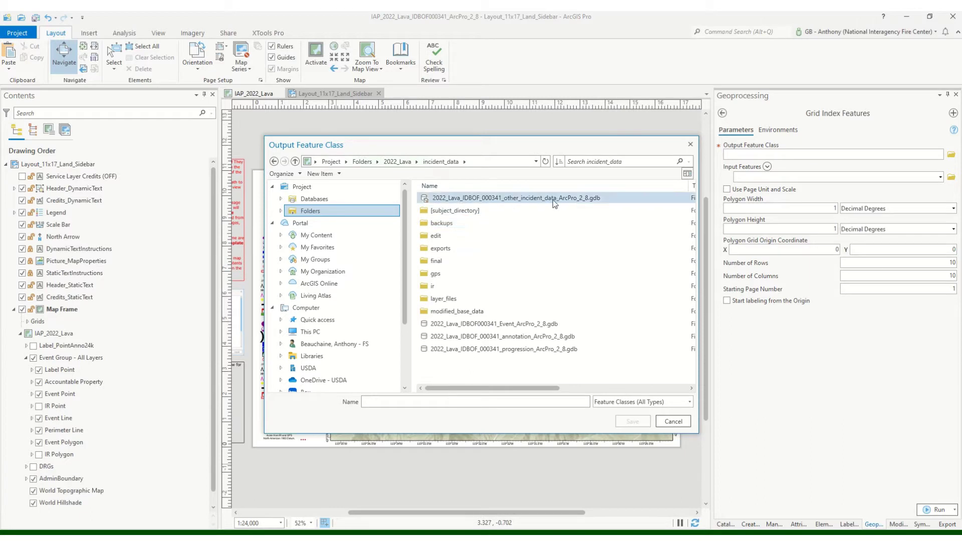
pyautogui.doubleClick(521, 200)
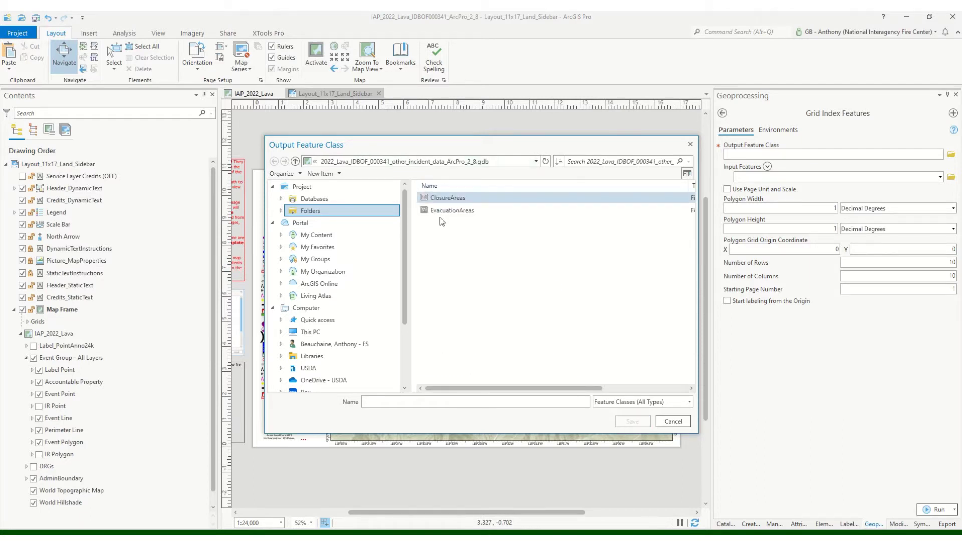
pyautogui.click(420, 402)
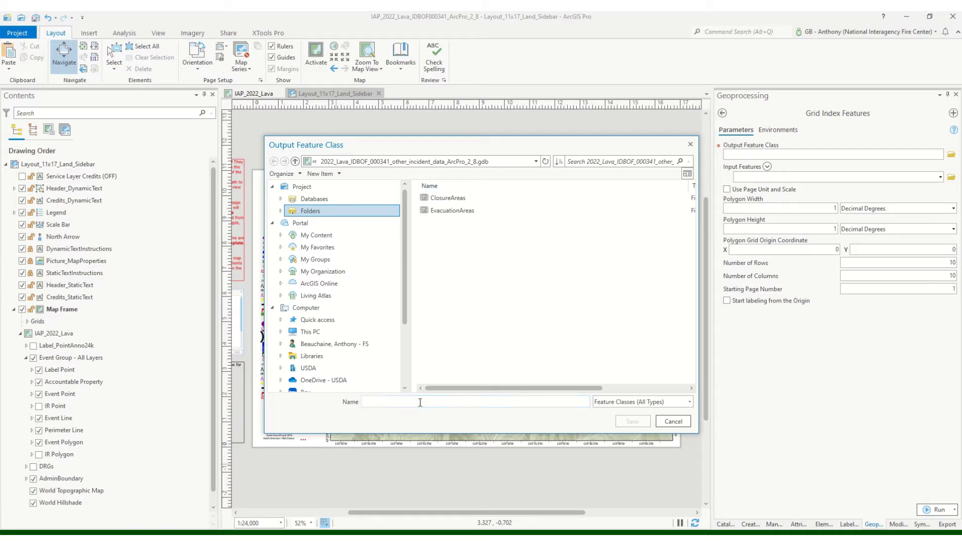
pyautogui.write('i_20220317_1719_Lava_IDBOF000341_MP_Grid_Index_24k_11x17_land')
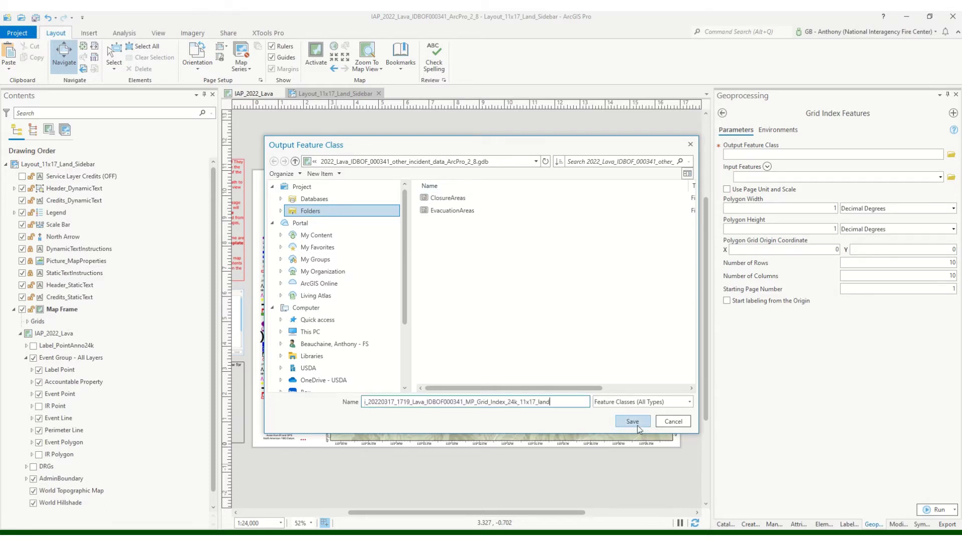
pyautogui.click(635, 423)
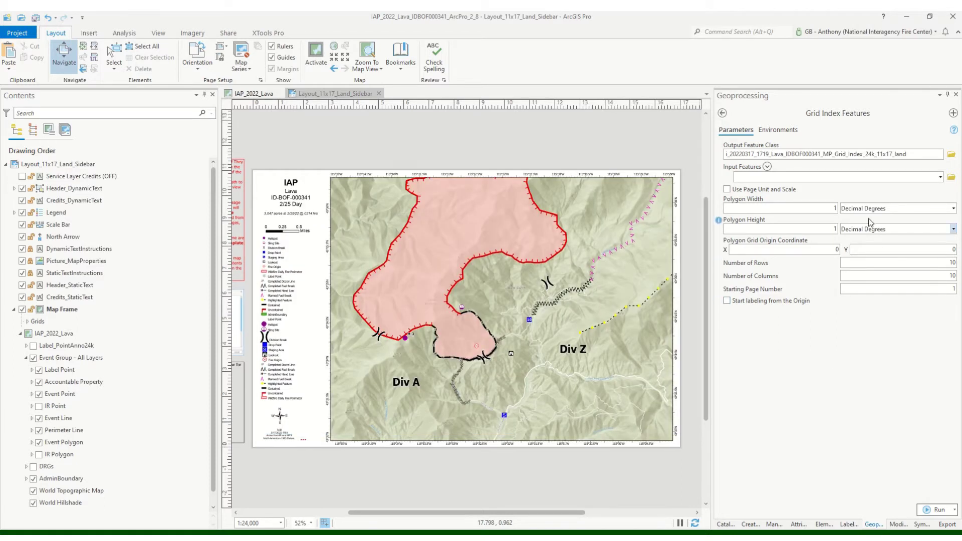
# Add Event Line, Event Point and Event Polygon as the grid index input features
pyautogui.click(768, 168)
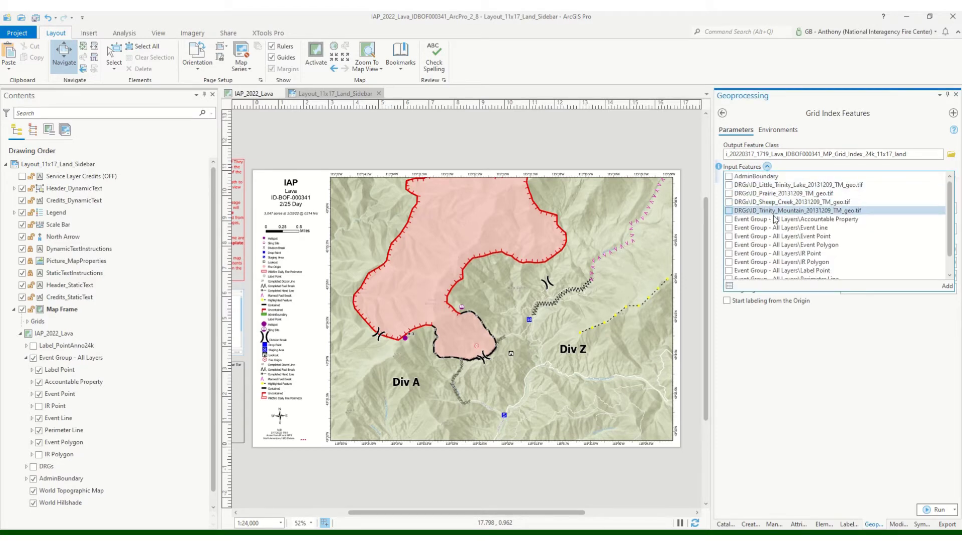
pyautogui.click(729, 229)
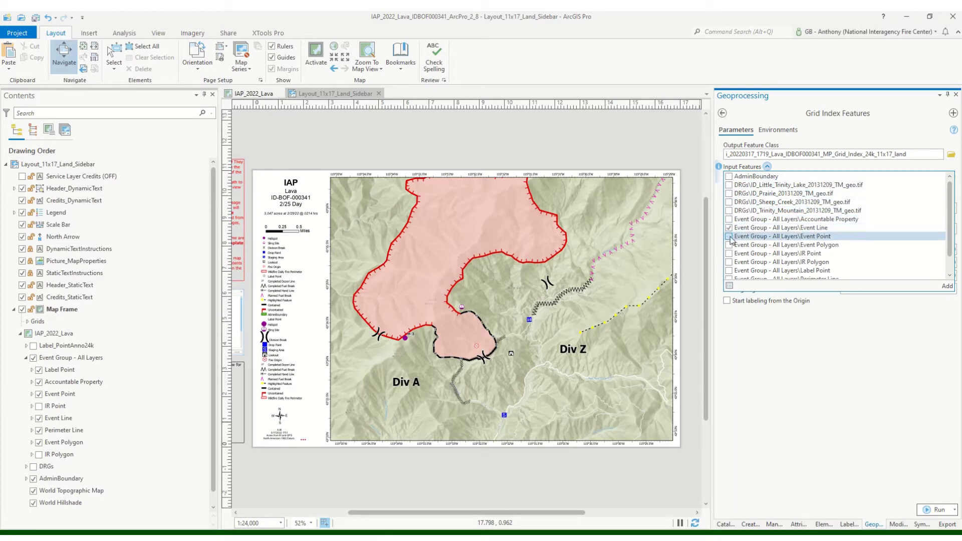
pyautogui.click(729, 237)
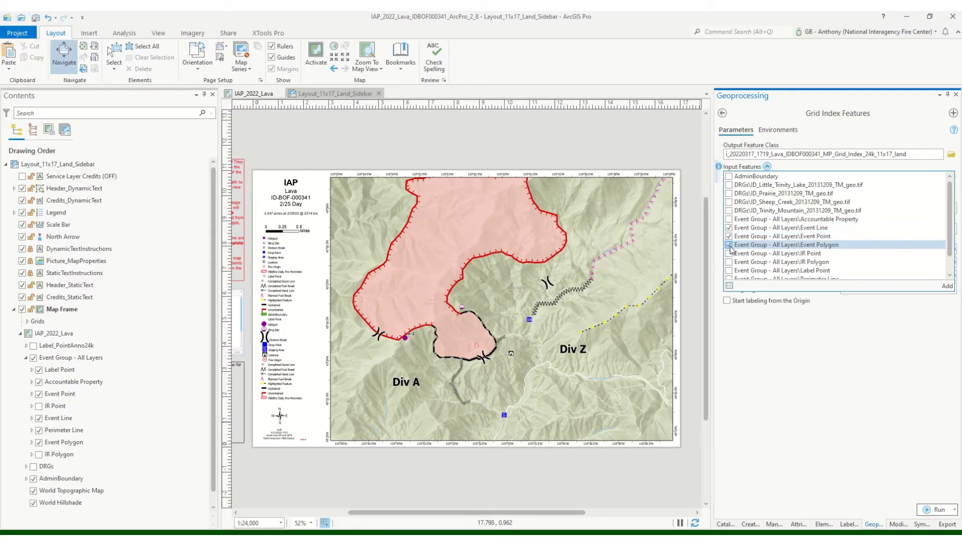
pyautogui.click(947, 287)
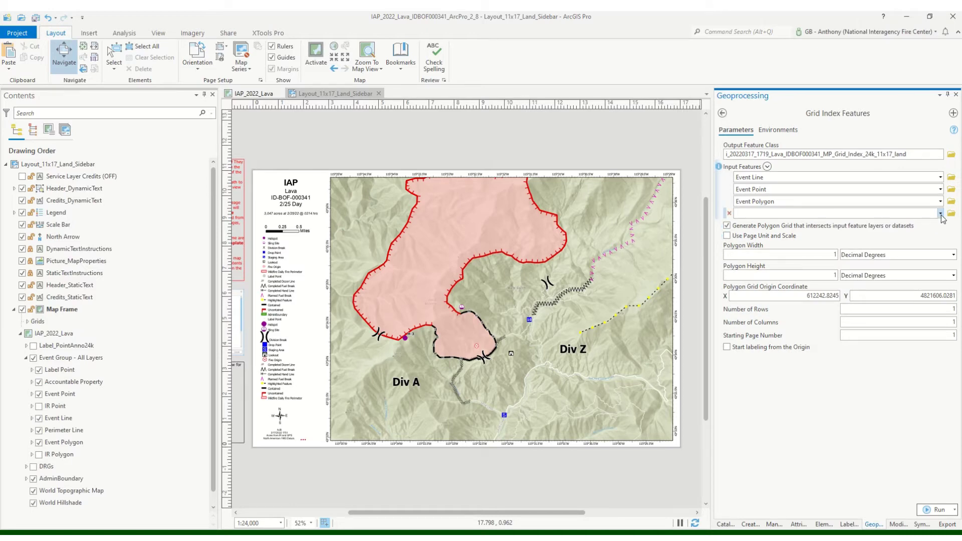
pyautogui.click(940, 213)
pyautogui.click(941, 217)
# Run the grid index at 1:24,000 with 13.62 x 10.48 inch page-unit cells, 2 rows by 2 columns
pyautogui.click(727, 237)
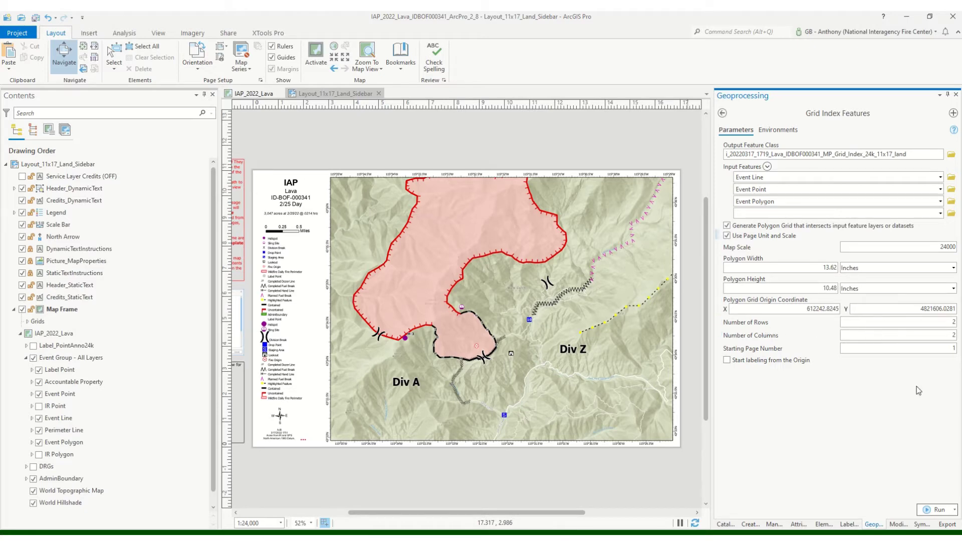
pyautogui.click(939, 510)
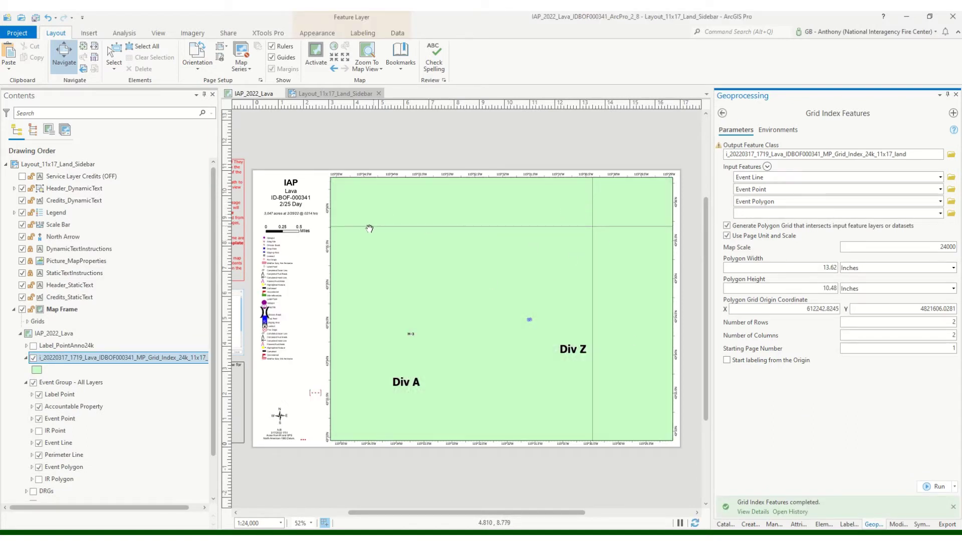
# Switch to the IAP_2022_Lava map to view the new 2x2 grid over Div A through Div Z
pyautogui.click(330, 96)
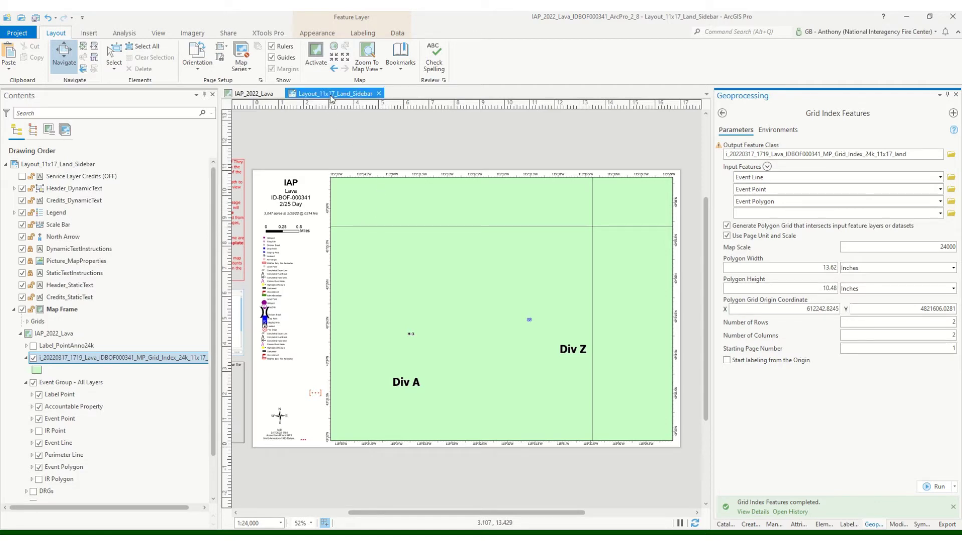
pyautogui.click(262, 94)
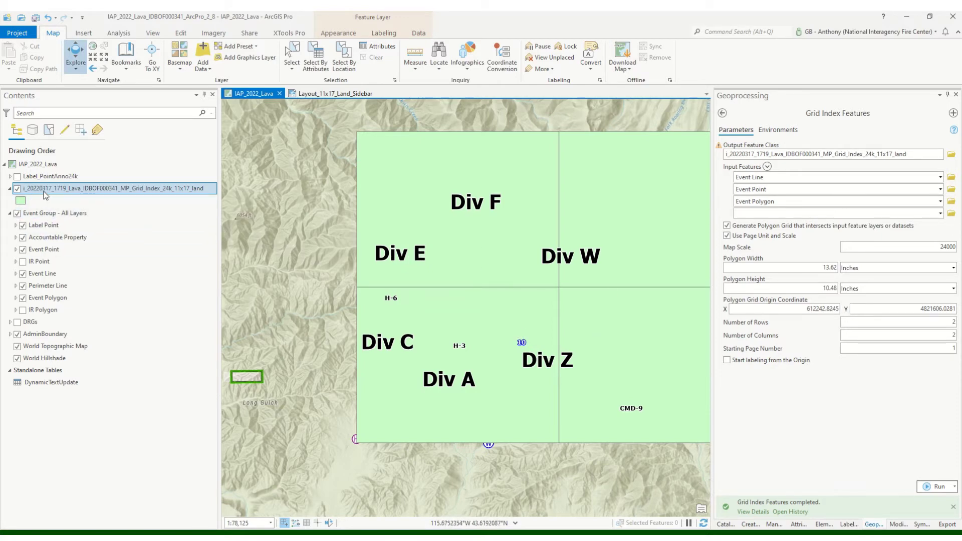
# Give the grid index the Black Outline symbol, open the Catalog, and pan to centre the grid
pyautogui.click(19, 202)
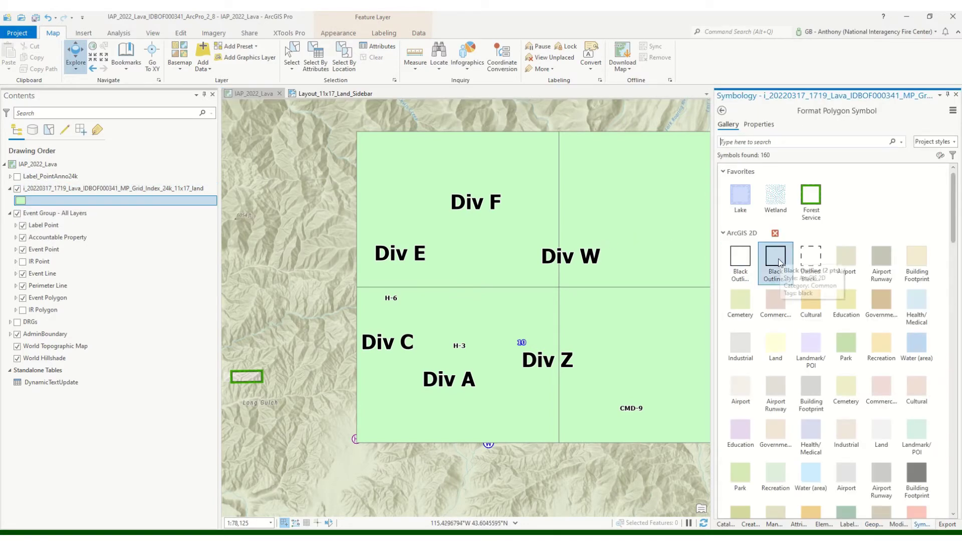
pyautogui.click(778, 263)
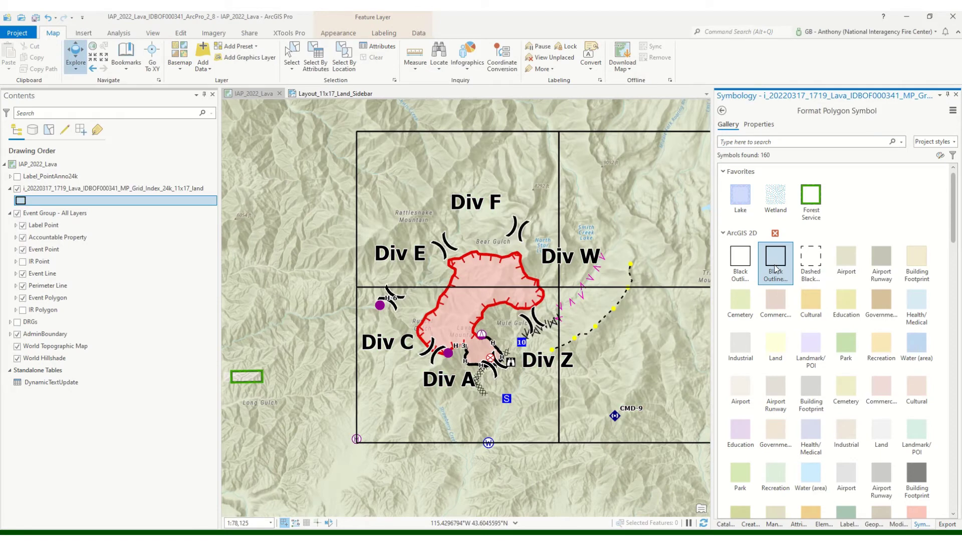
pyautogui.click(722, 110)
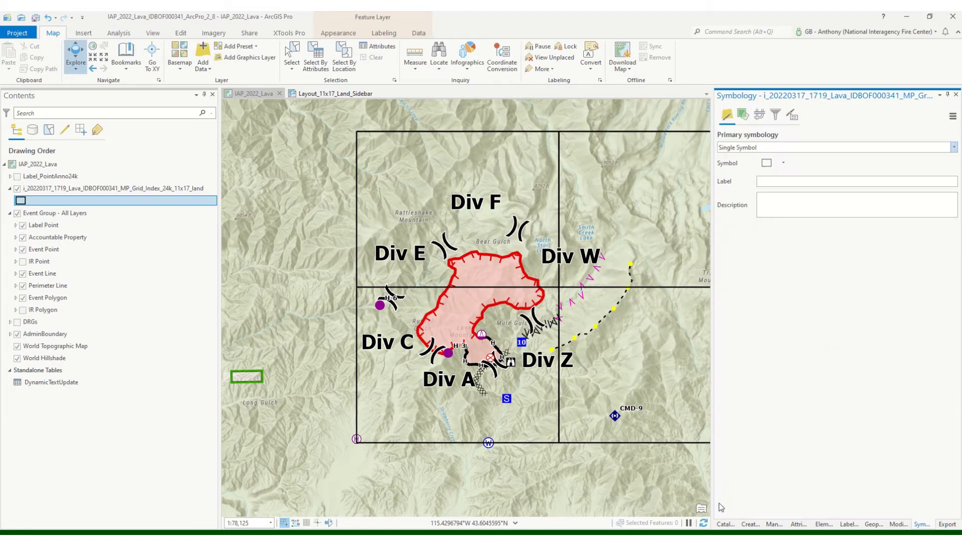
pyautogui.click(725, 524)
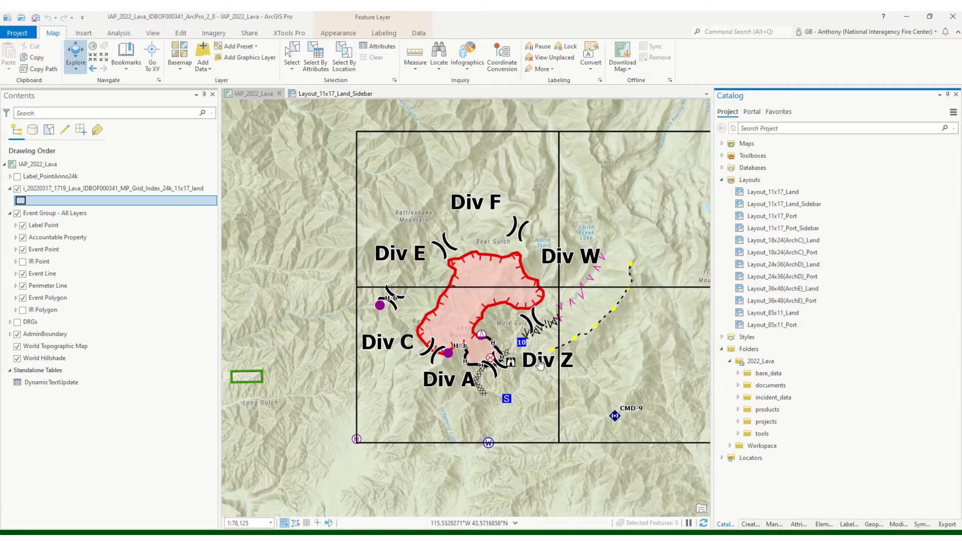
pyautogui.moveTo(604, 253); pyautogui.dragTo(535, 246)
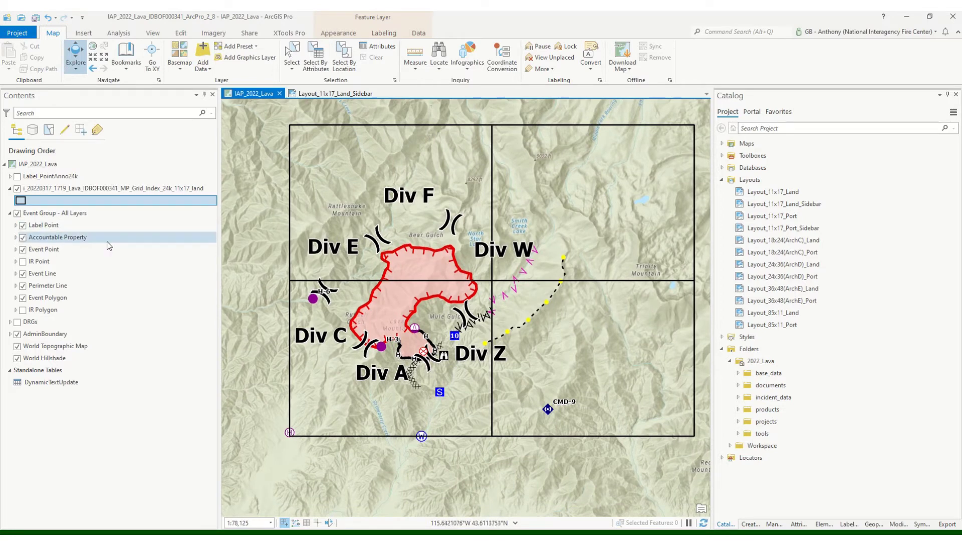
# Make the grid index the only selectable layer via List By Selection
pyautogui.click(49, 131)
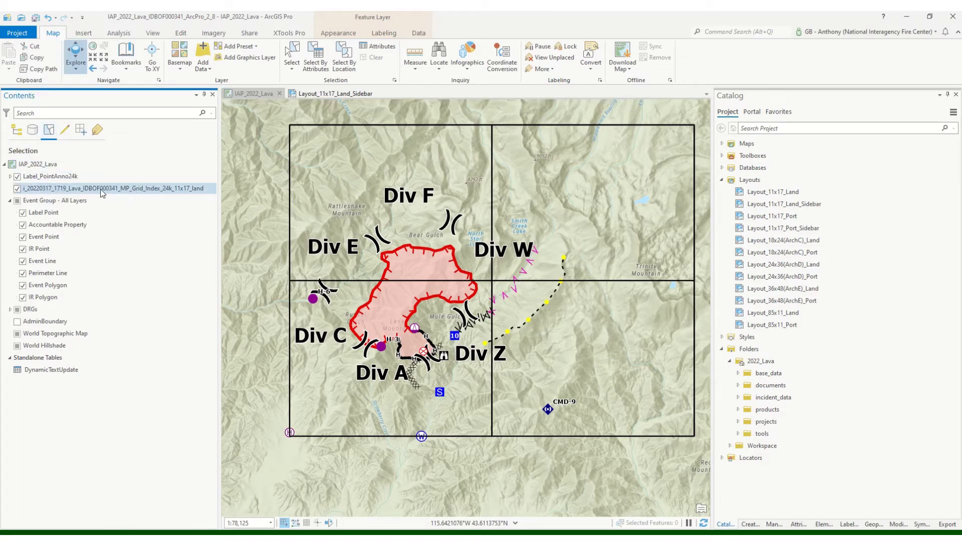
pyautogui.rightClick(87, 190)
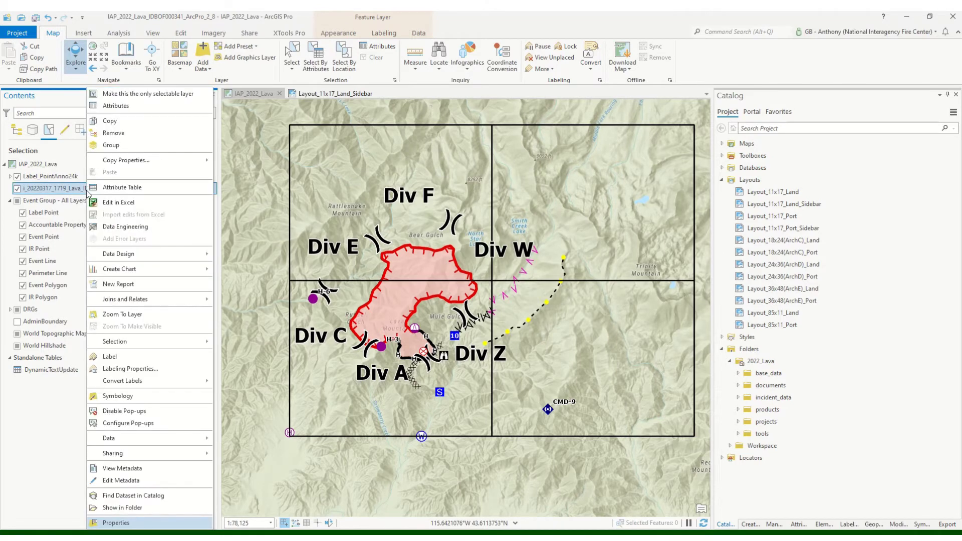
pyautogui.click(125, 95)
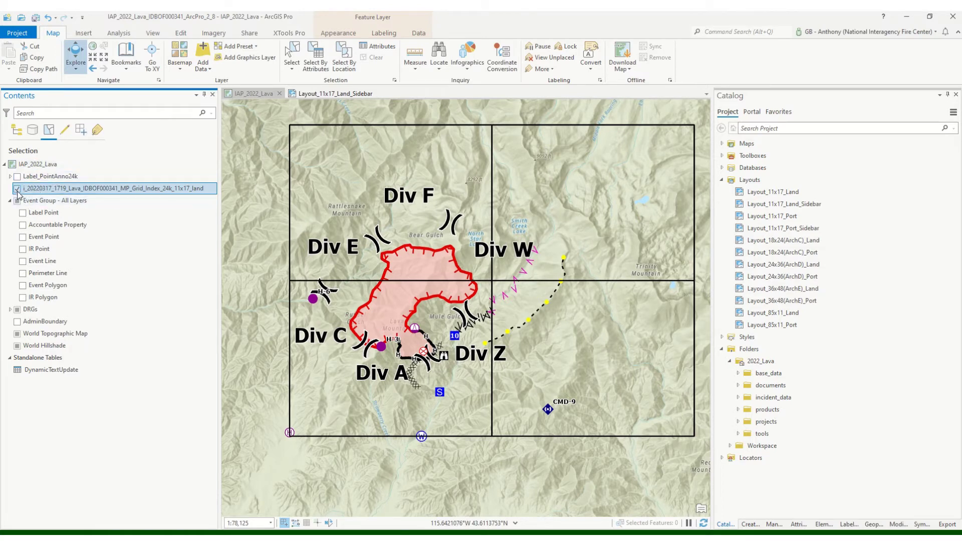
pyautogui.click(16, 131)
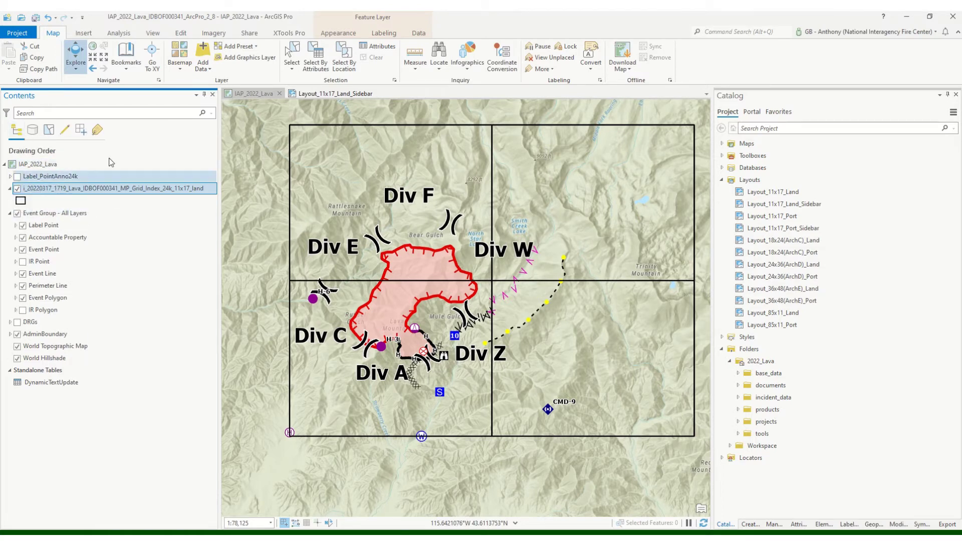
# Select the top-left grid index cell with the Edit tab's Select tool
pyautogui.click(181, 33)
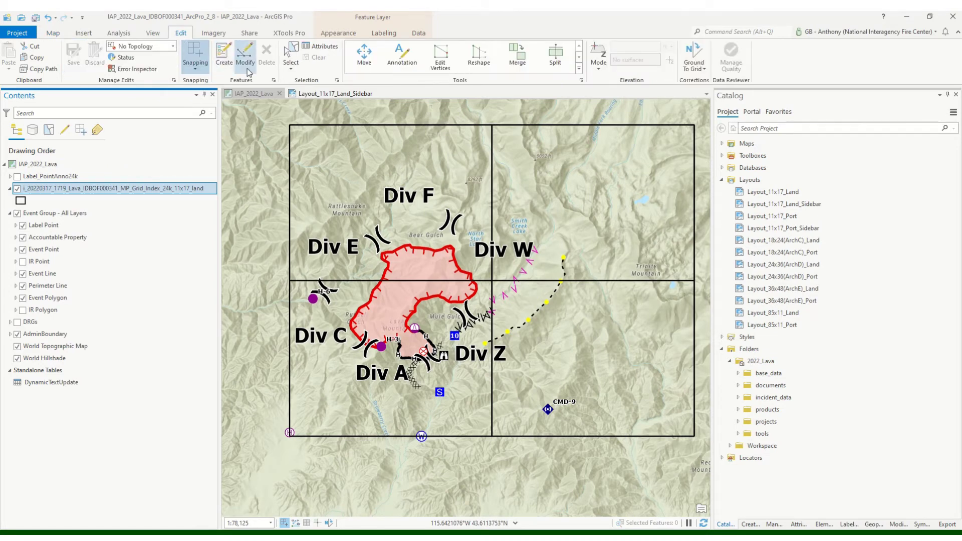
pyautogui.click(290, 54)
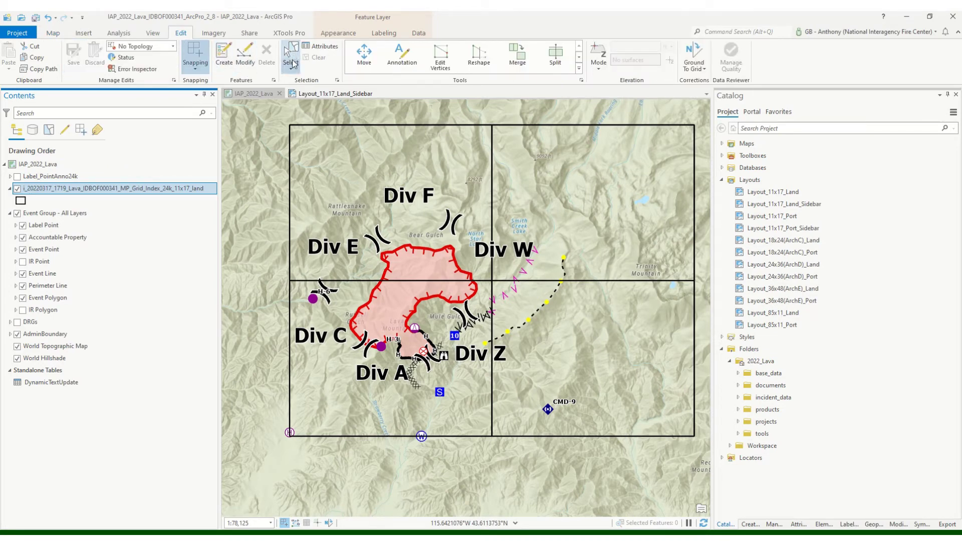
pyautogui.click(334, 179)
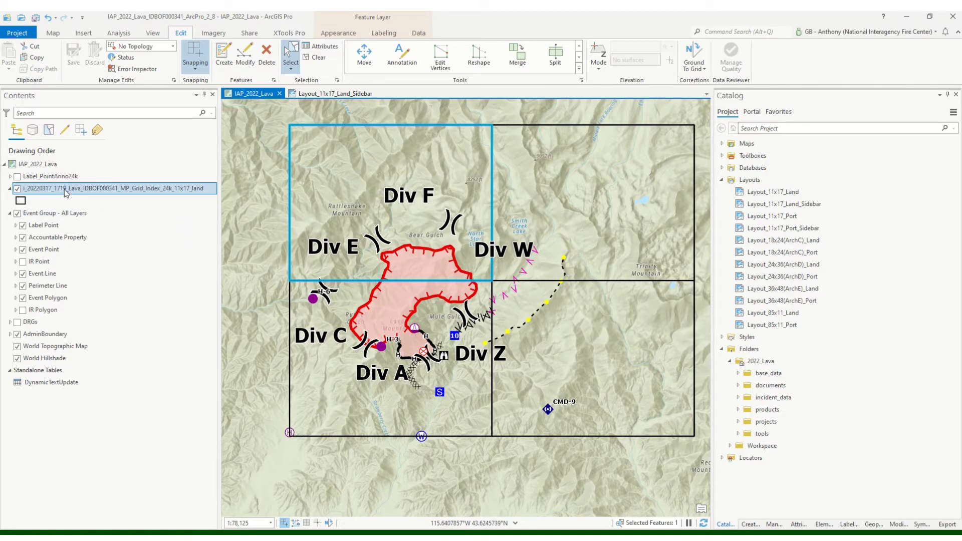
pyautogui.rightClick(66, 192)
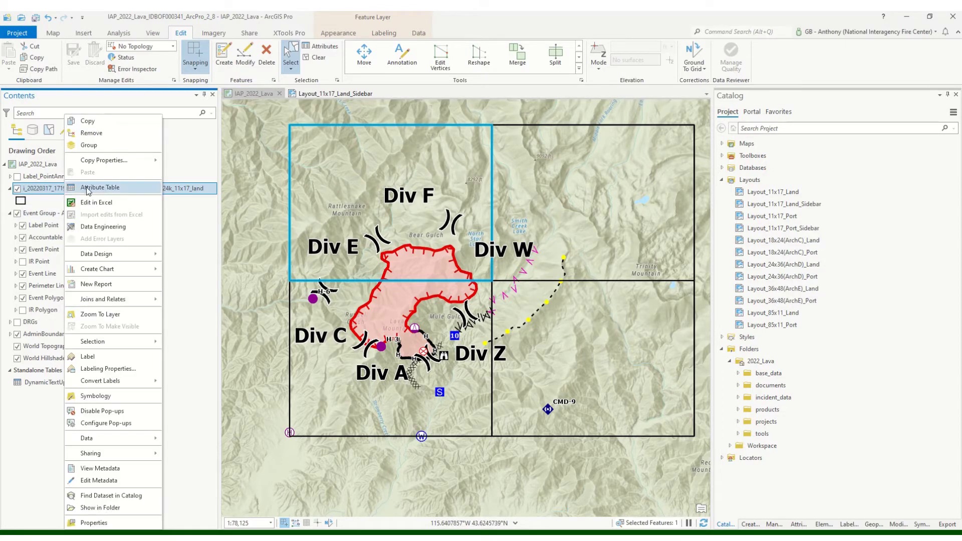
pyautogui.click(88, 189)
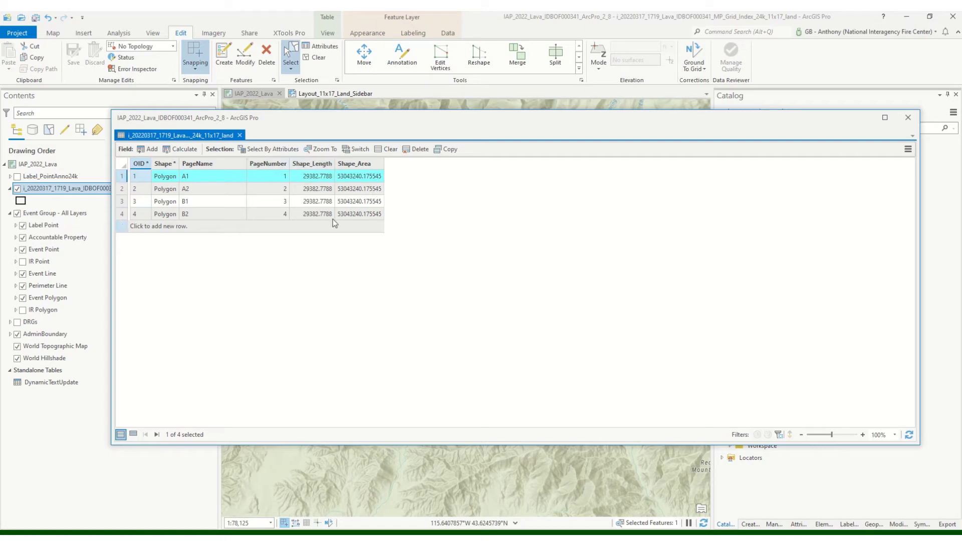
pyautogui.click(908, 117)
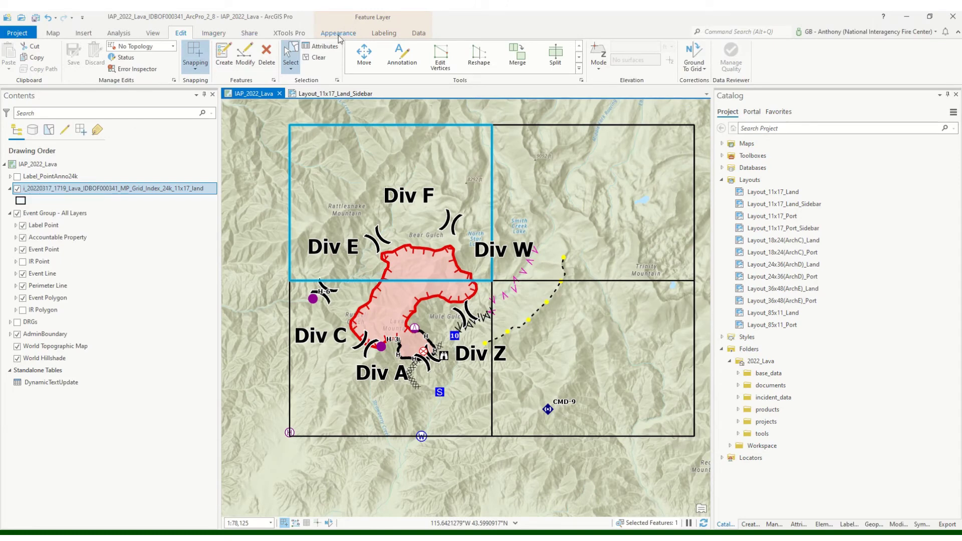
# Turn on grid index labels using the PageNumber field at 20 pt font size
pyautogui.click(378, 36)
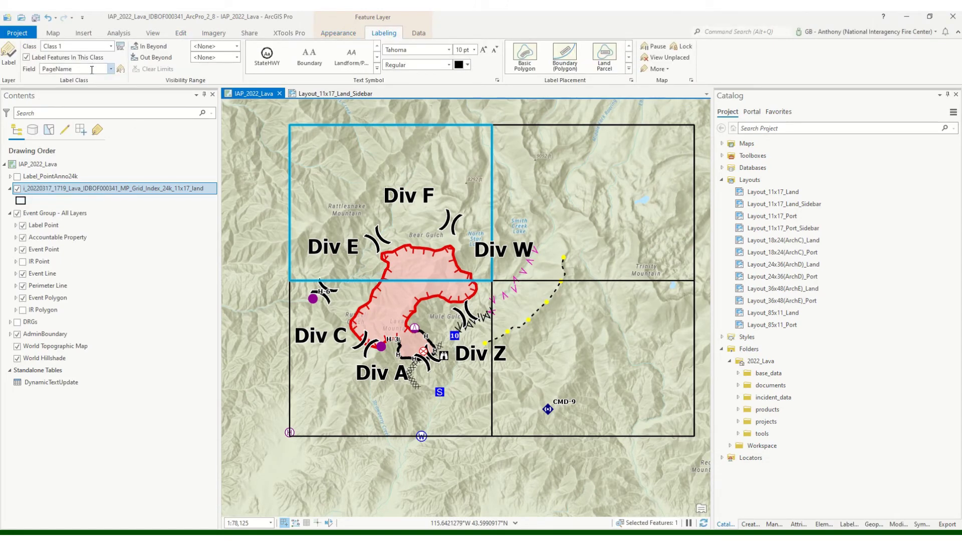
pyautogui.click(8, 56)
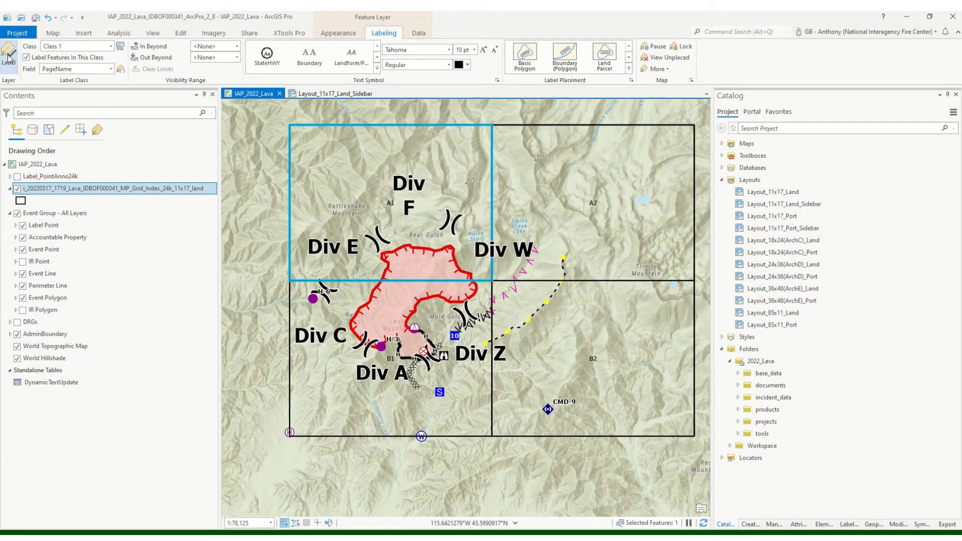
pyautogui.click(110, 71)
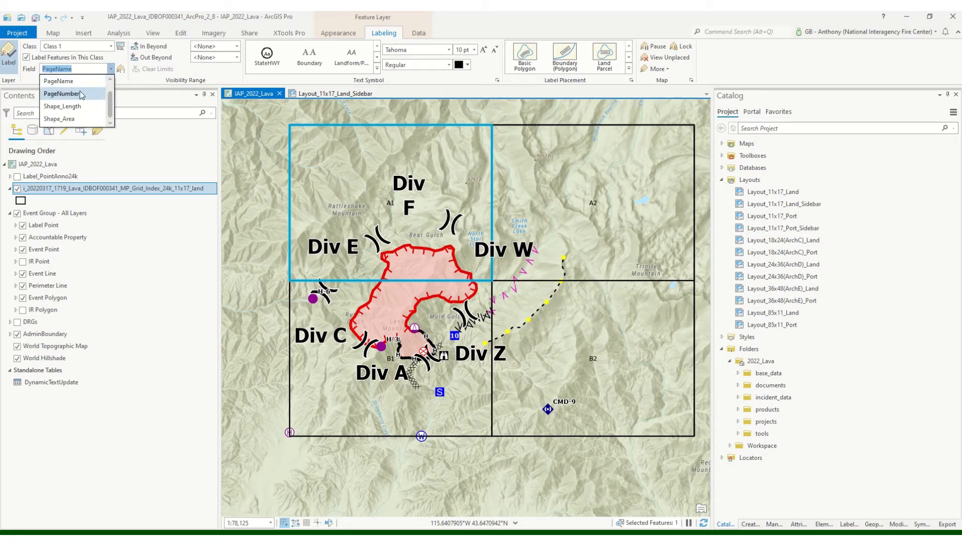
pyautogui.click(100, 93)
pyautogui.click(111, 71)
pyautogui.click(111, 70)
pyautogui.click(474, 50)
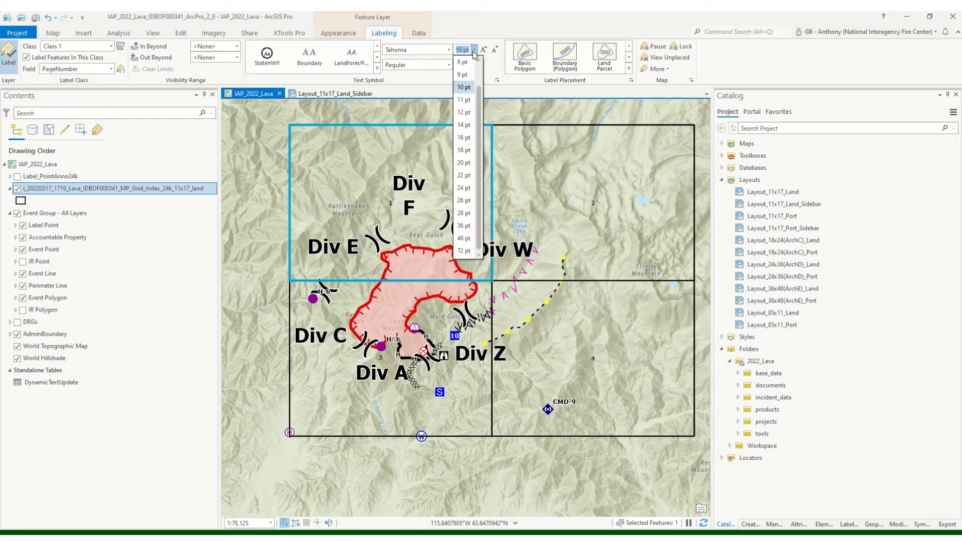
pyautogui.click(467, 164)
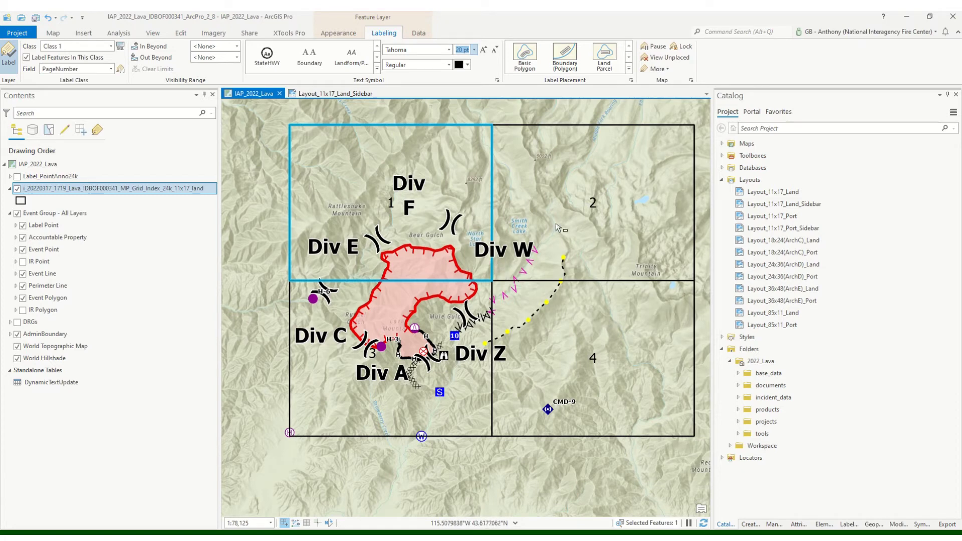
# Drag grid cell 1 south-west over Div C and Div A, finish the move and save
pyautogui.click(180, 34)
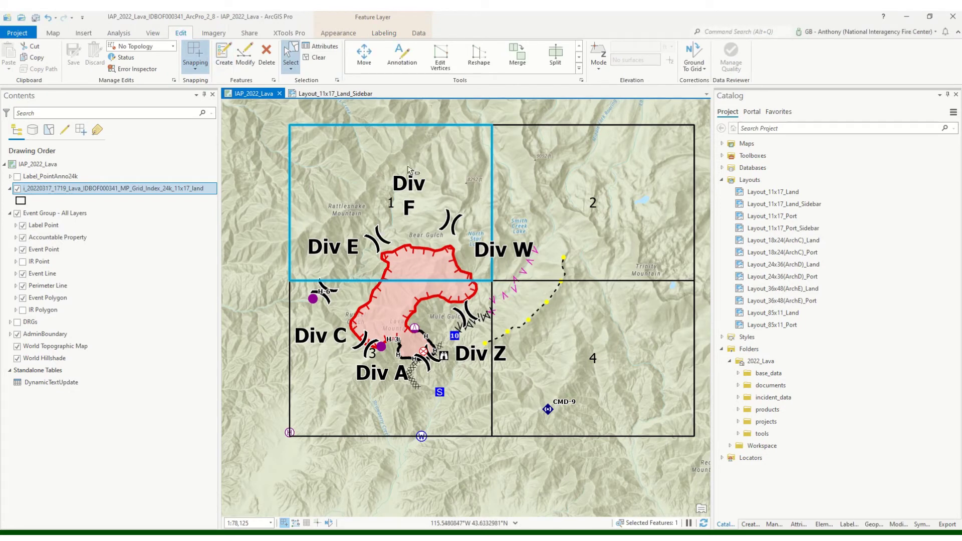
pyautogui.click(361, 58)
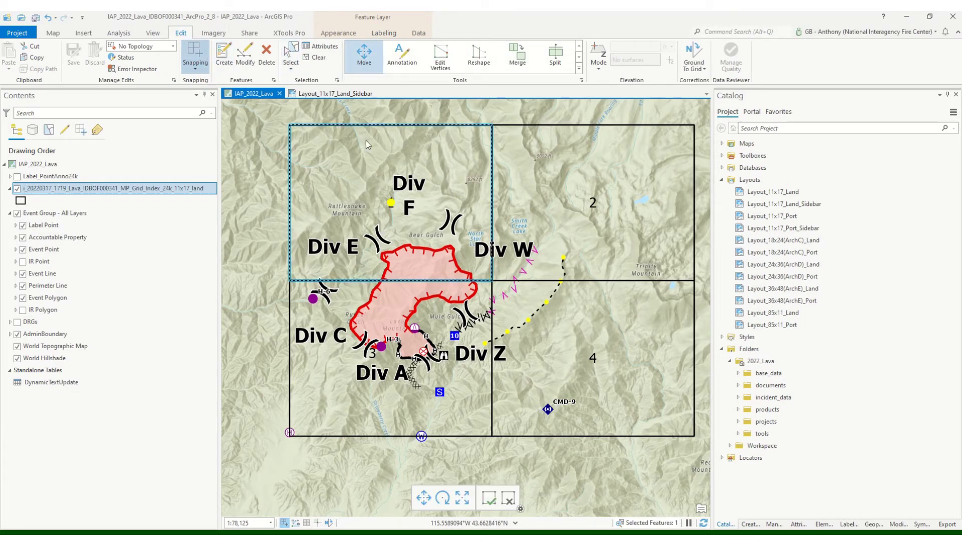
pyautogui.moveTo(368, 180); pyautogui.dragTo(320, 371)
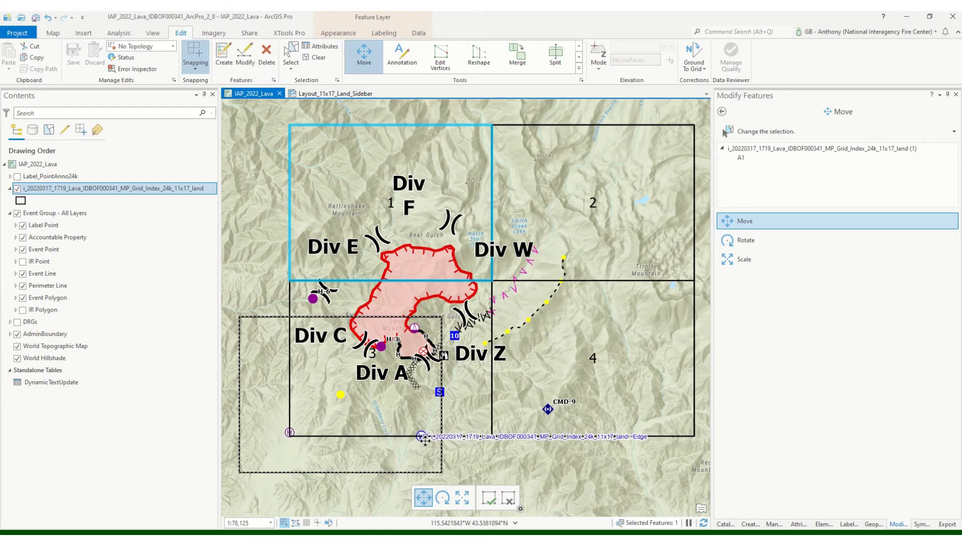
pyautogui.click(488, 500)
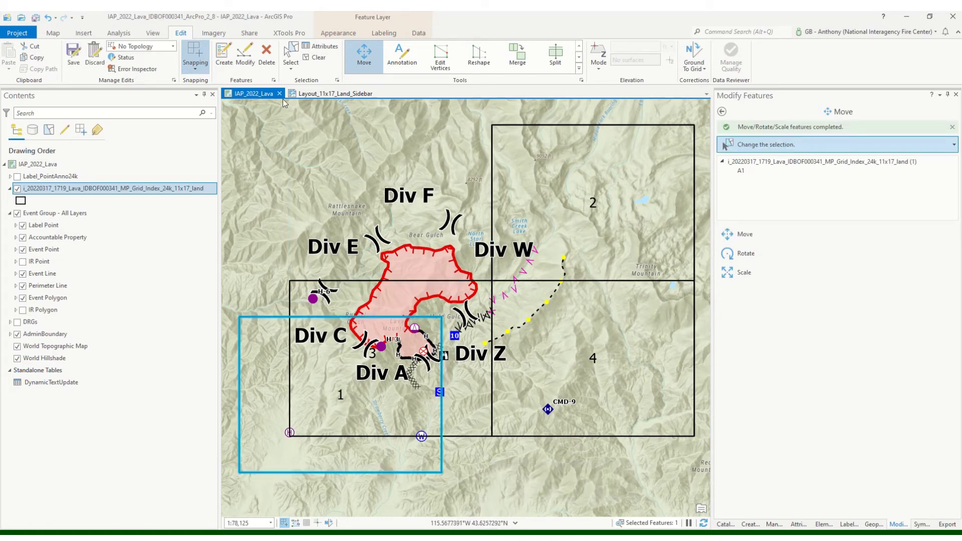
pyautogui.click(73, 54)
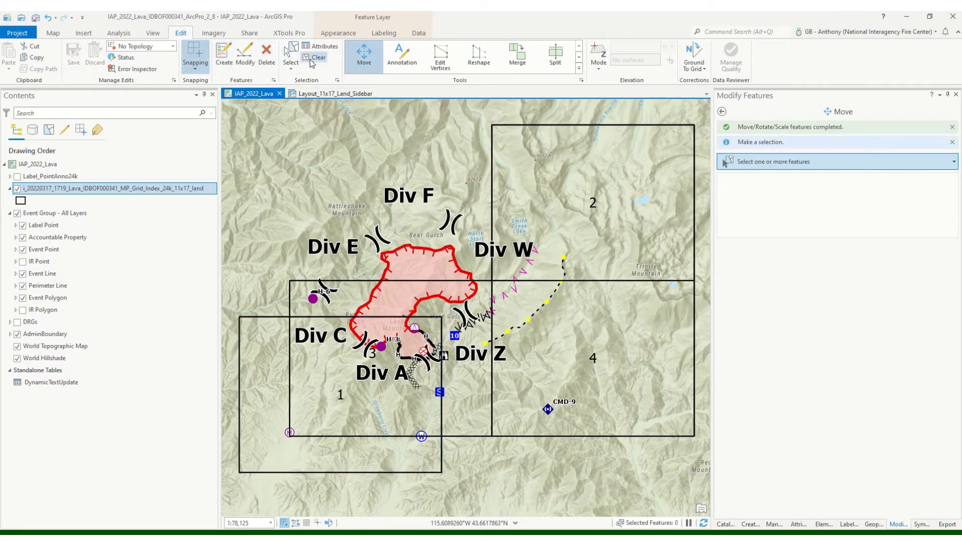
# Move cell A2 up-left over Div E, then drag cell B1 up-right toward Div W
pyautogui.click(315, 58)
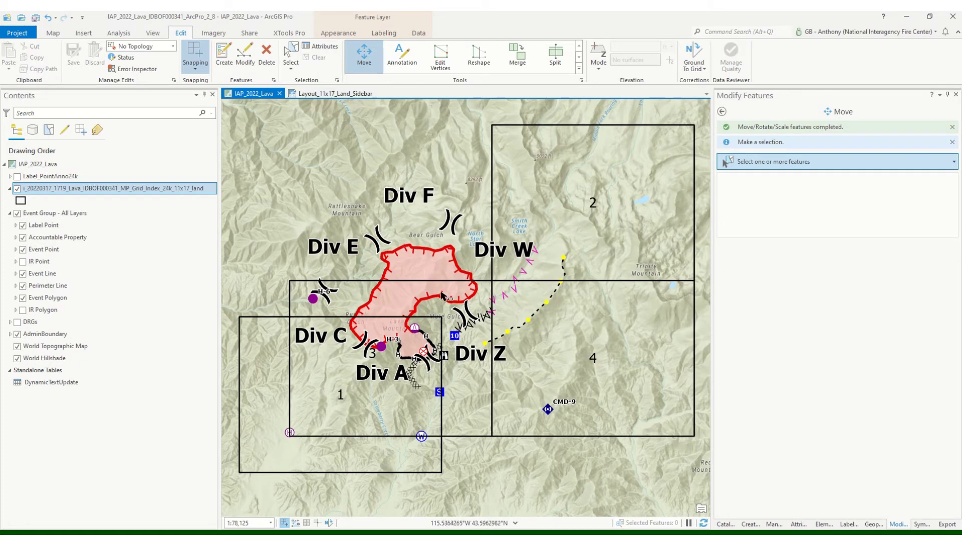
pyautogui.click(564, 187)
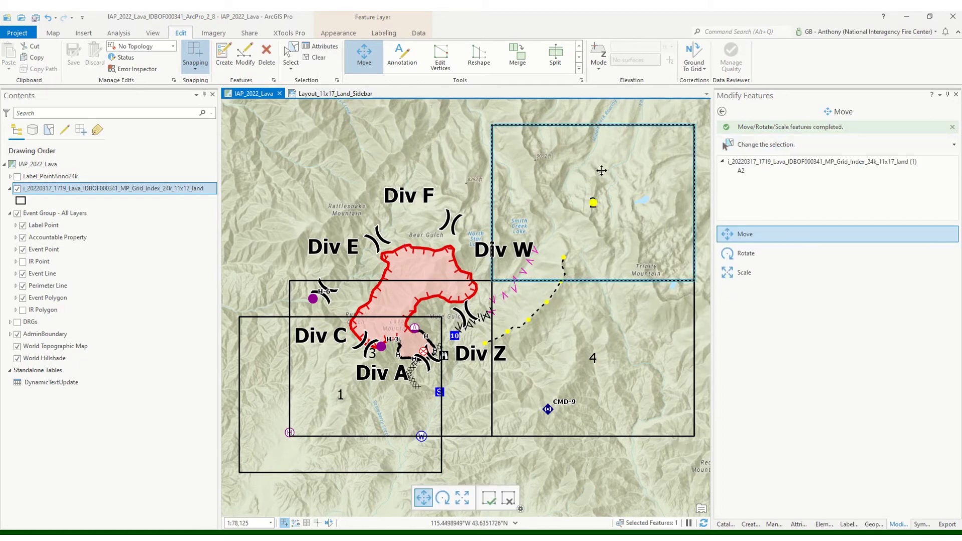
pyautogui.moveTo(601, 170); pyautogui.dragTo(340, 226)
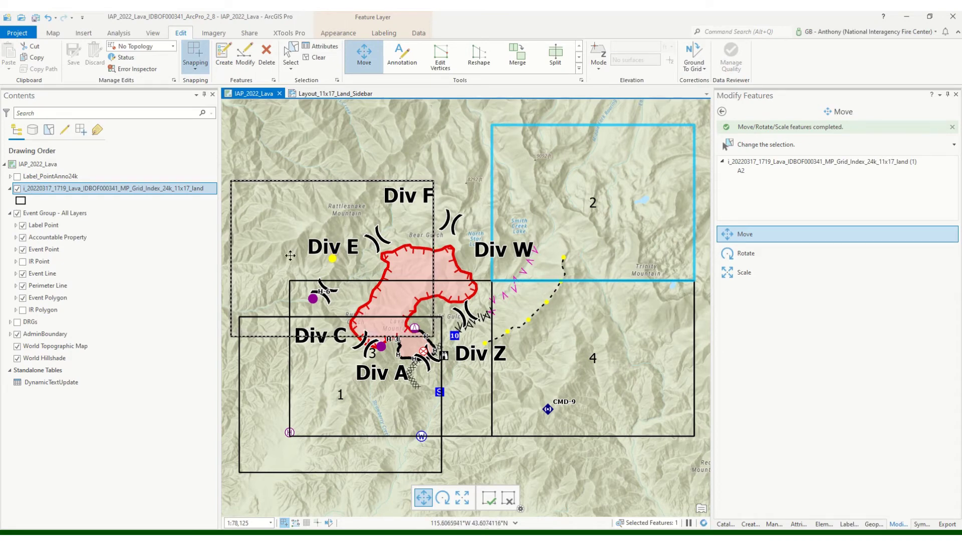
pyautogui.click(489, 498)
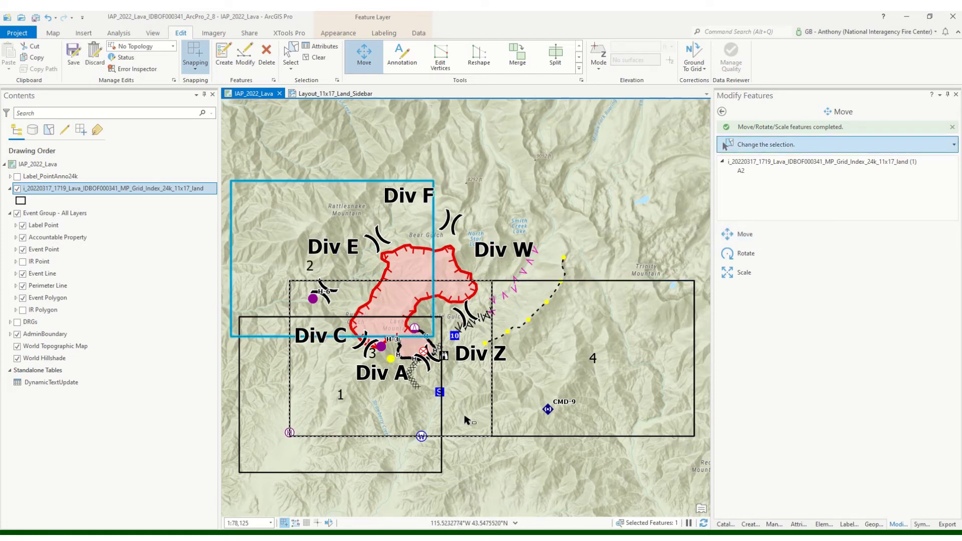
pyautogui.click(463, 414)
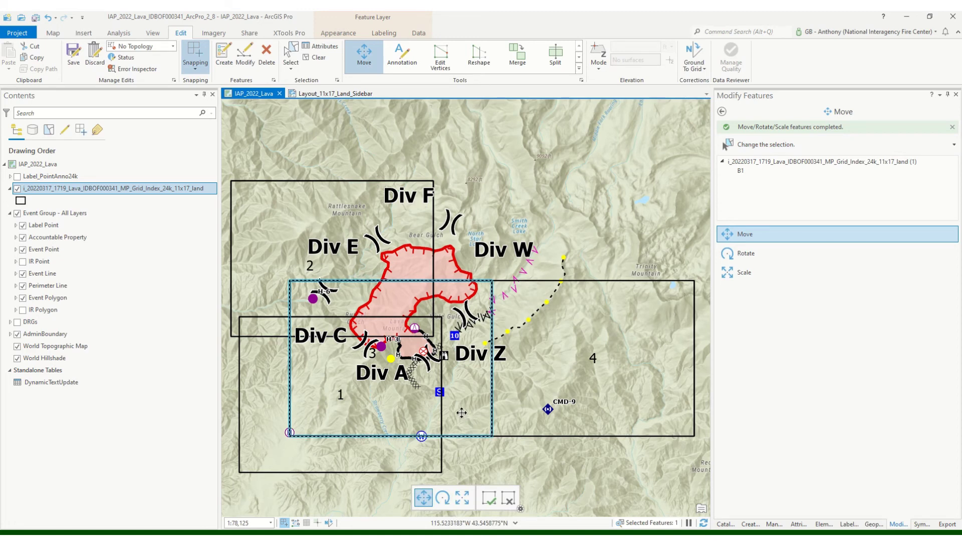
pyautogui.moveTo(462, 415); pyautogui.dragTo(567, 269)
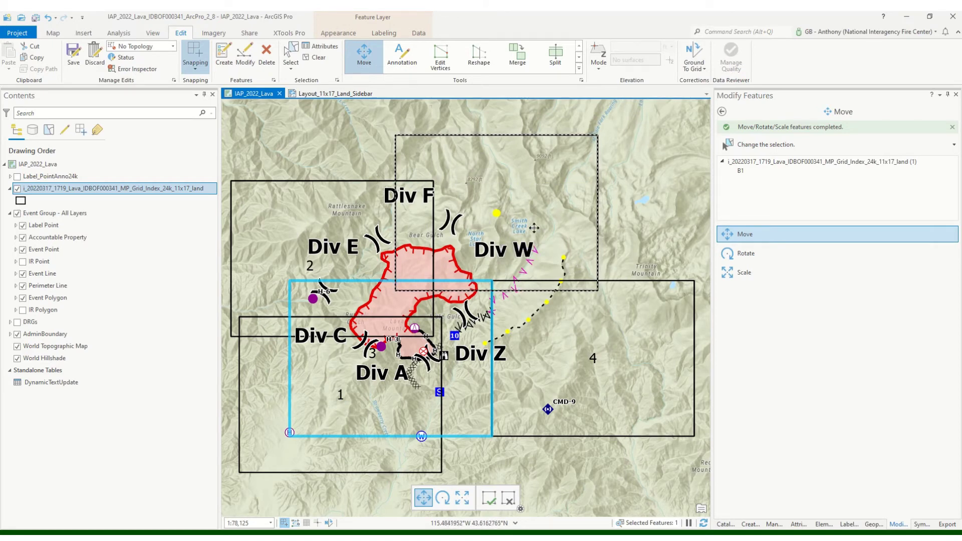
# Finish cell B1's move, shift cell B2 left over Div Z, save and clear the selection
pyautogui.click(487, 498)
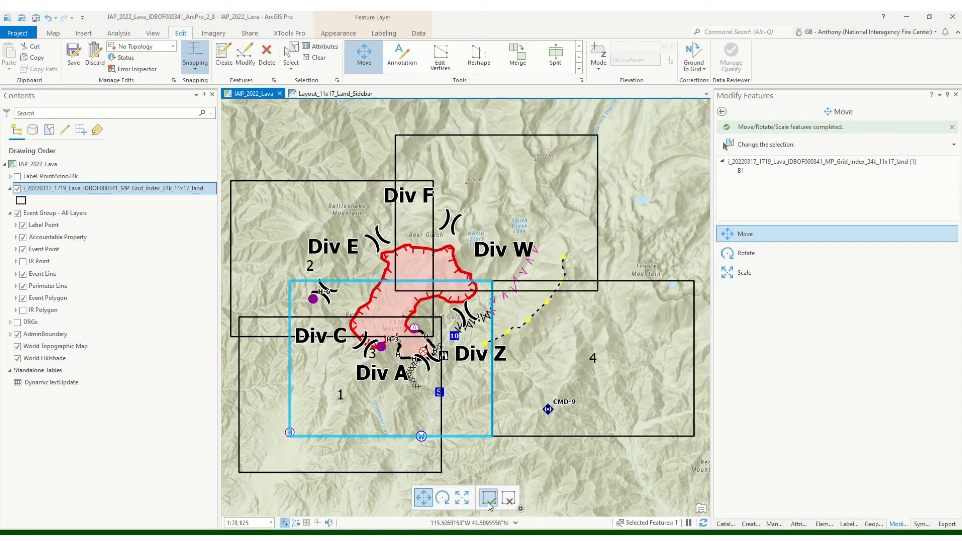
pyautogui.click(636, 371)
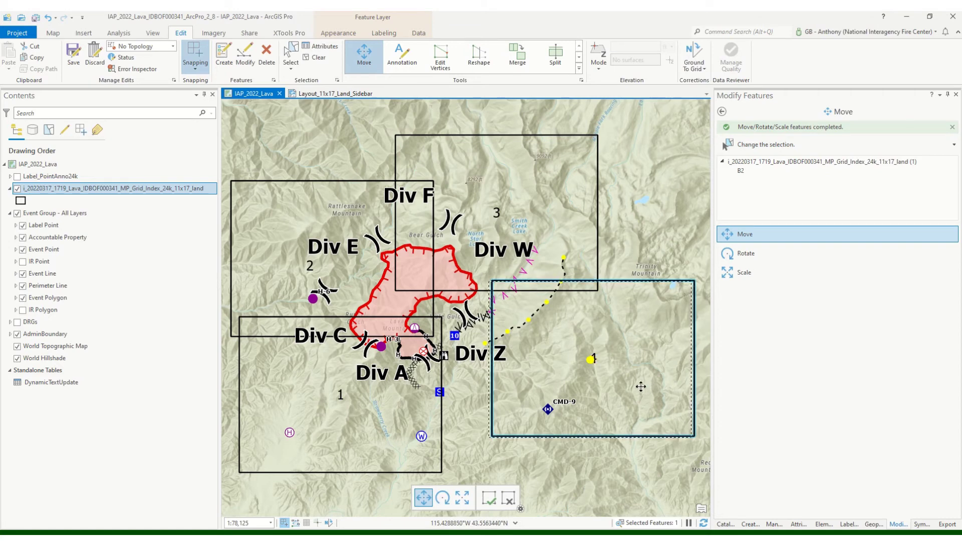
pyautogui.moveTo(644, 383); pyautogui.dragTo(571, 380)
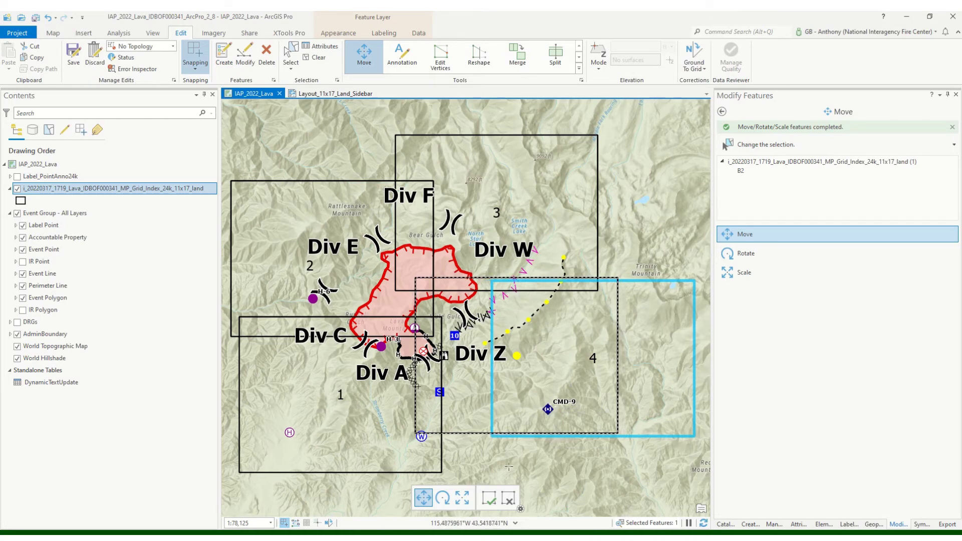
pyautogui.click(492, 505)
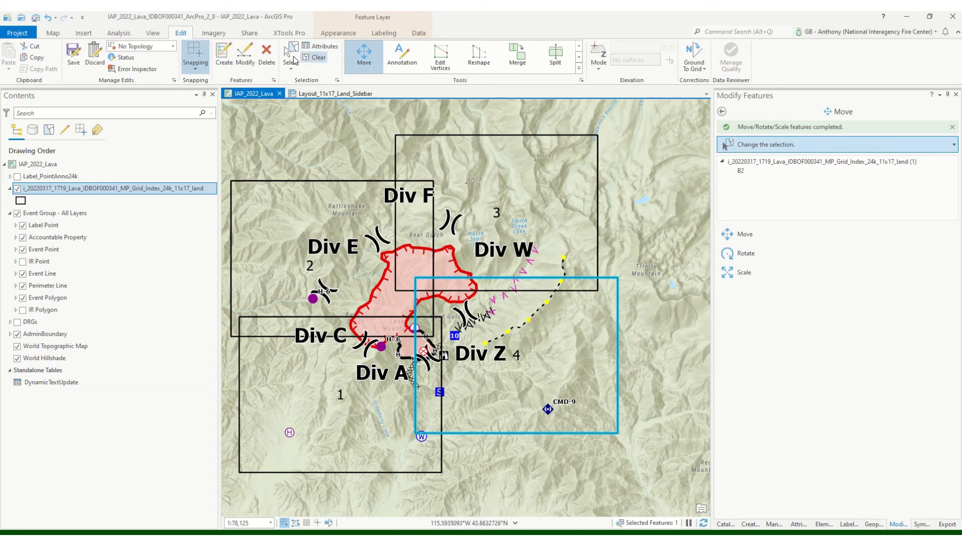
pyautogui.hotkey('ctrl', 's')
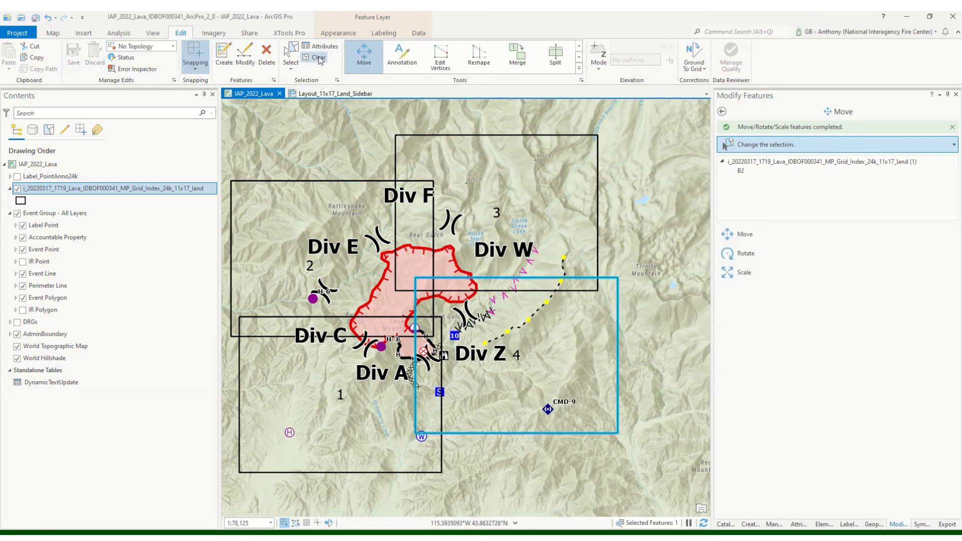
pyautogui.click(319, 58)
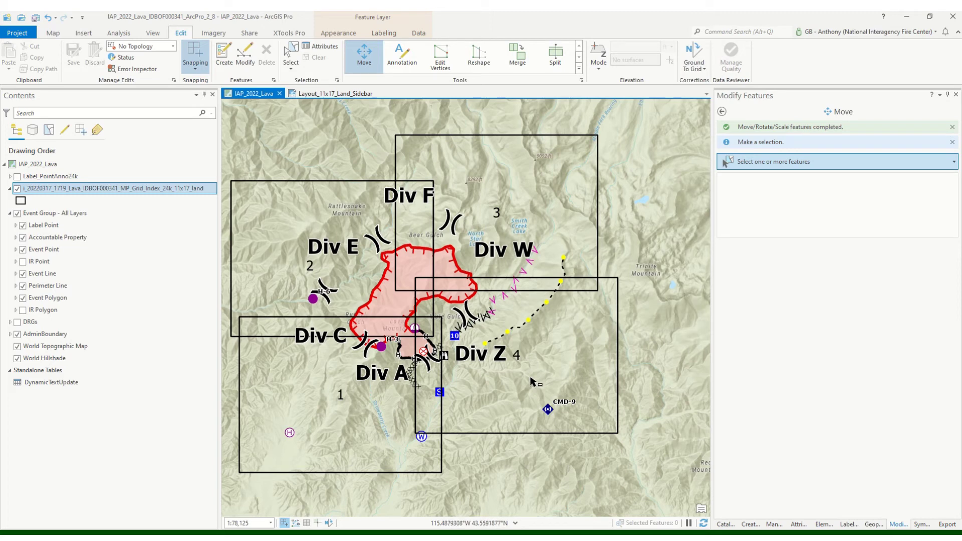
# Switch to the Layout_11x17_Land_Sidebar layout and create a Spatial map series
pyautogui.click(330, 100)
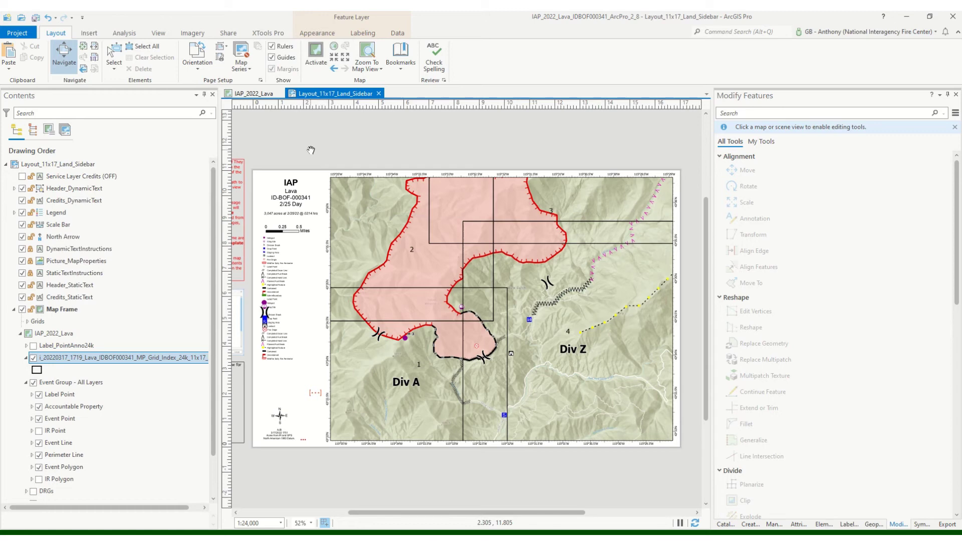
pyautogui.click(242, 70)
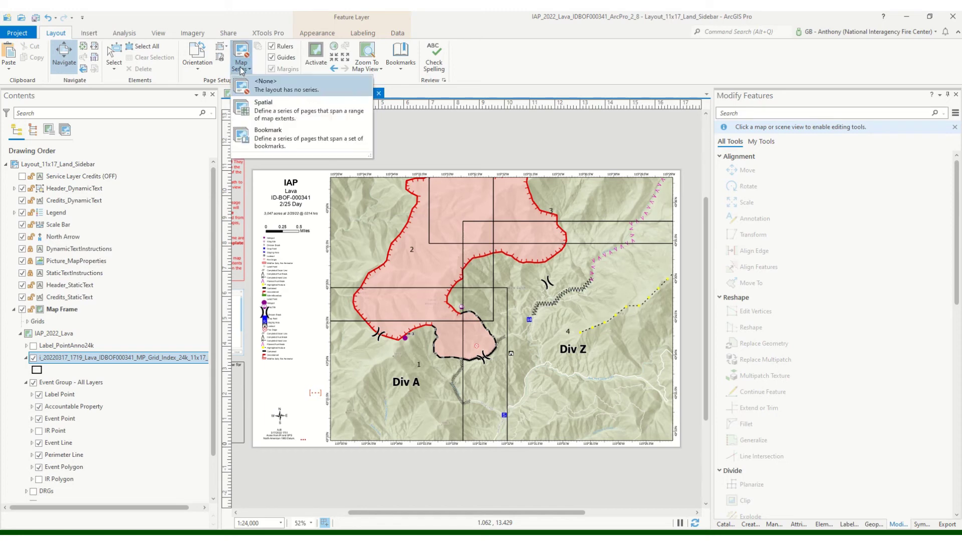
pyautogui.click(281, 118)
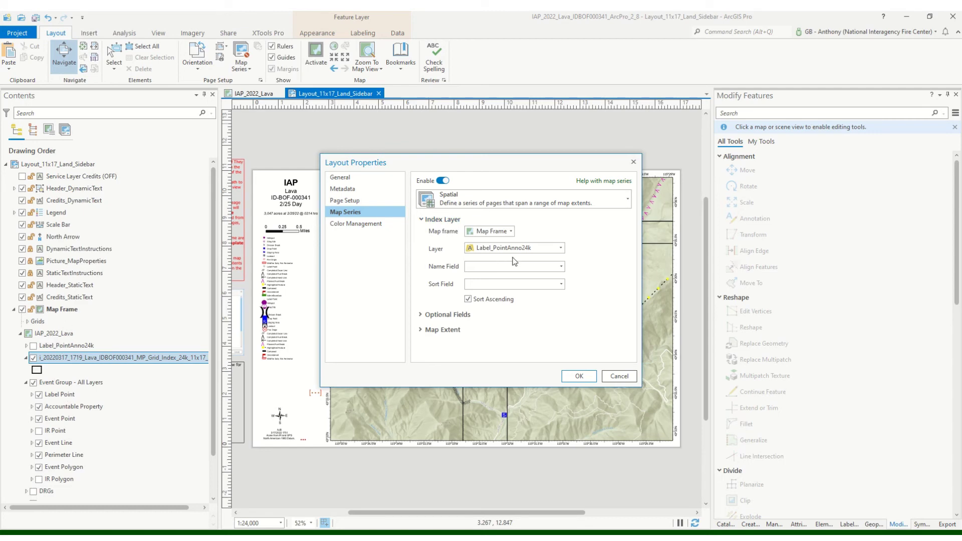
# Set the grid index as the map series layer, with PageName as name and sort field
pyautogui.click(560, 249)
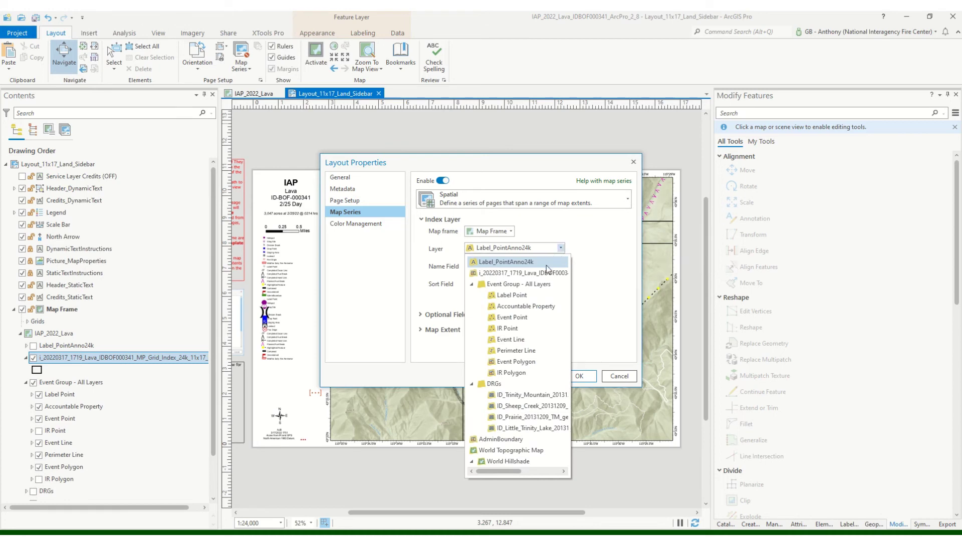
pyautogui.click(492, 273)
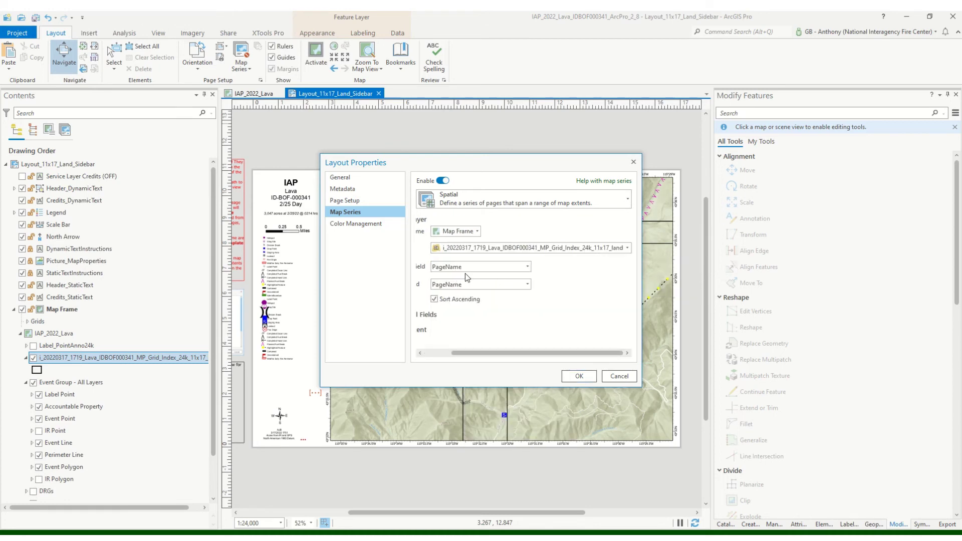
pyautogui.moveTo(504, 354); pyautogui.dragTo(459, 353)
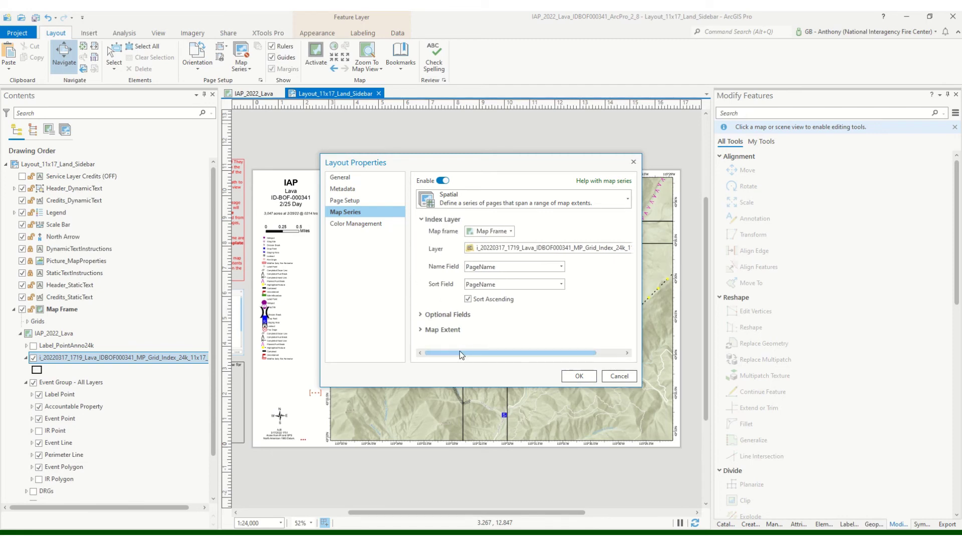
pyautogui.click(520, 271)
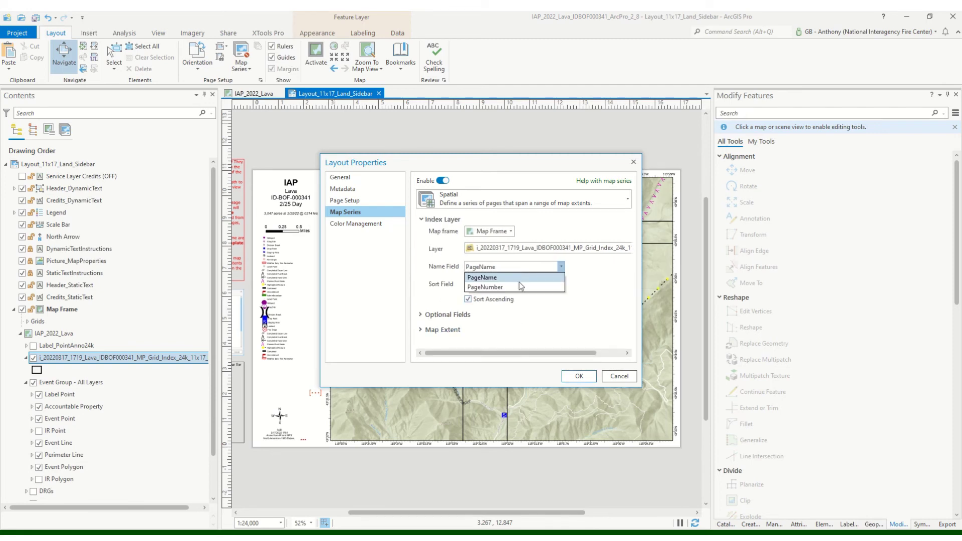
pyautogui.click(521, 288)
pyautogui.click(523, 285)
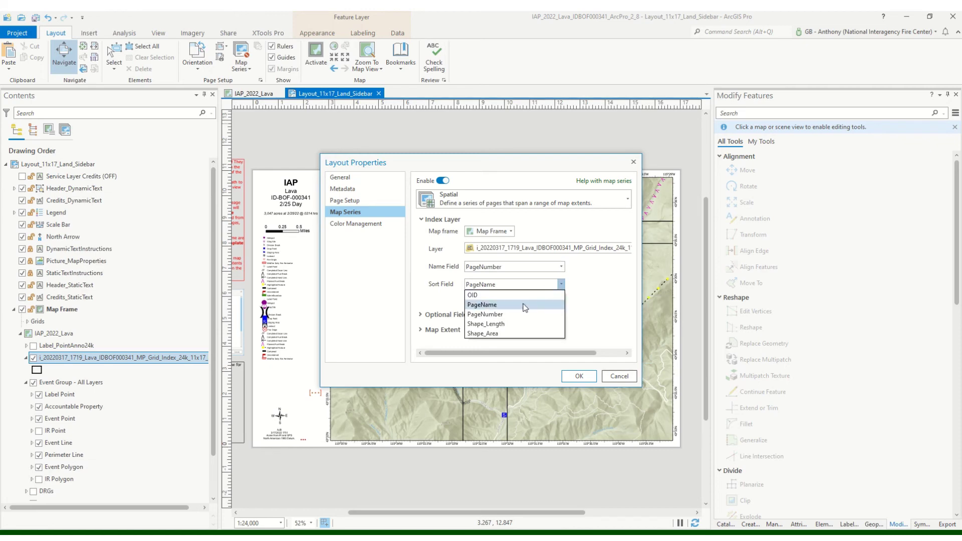
pyautogui.click(562, 271)
pyautogui.click(561, 270)
pyautogui.click(555, 279)
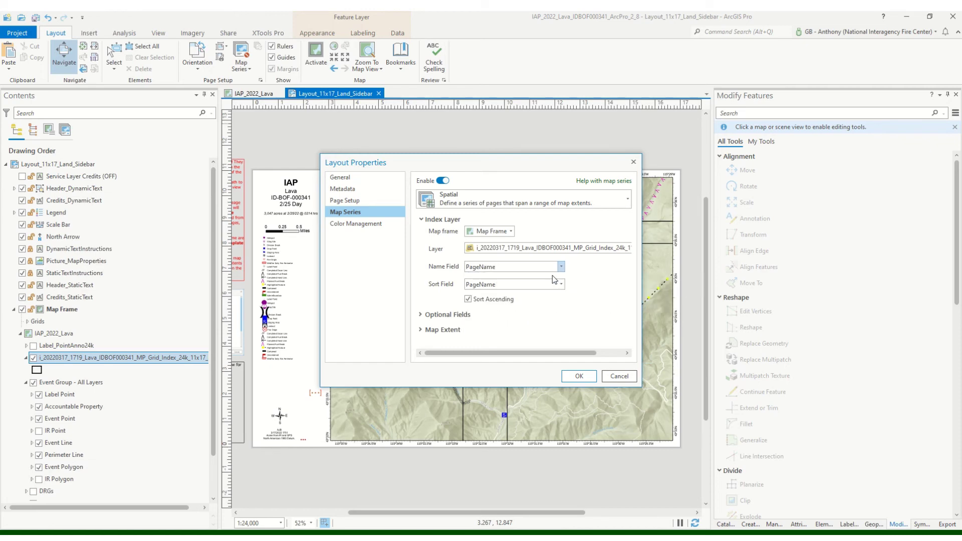
# Keep pages centred at a fixed 1:24,000 scale and apply the map series settings
pyautogui.click(421, 331)
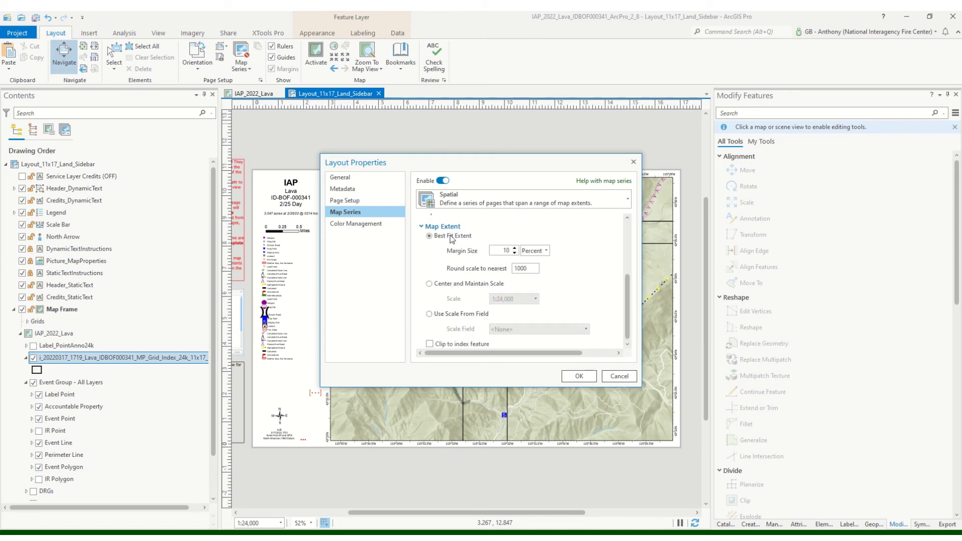
pyautogui.click(430, 284)
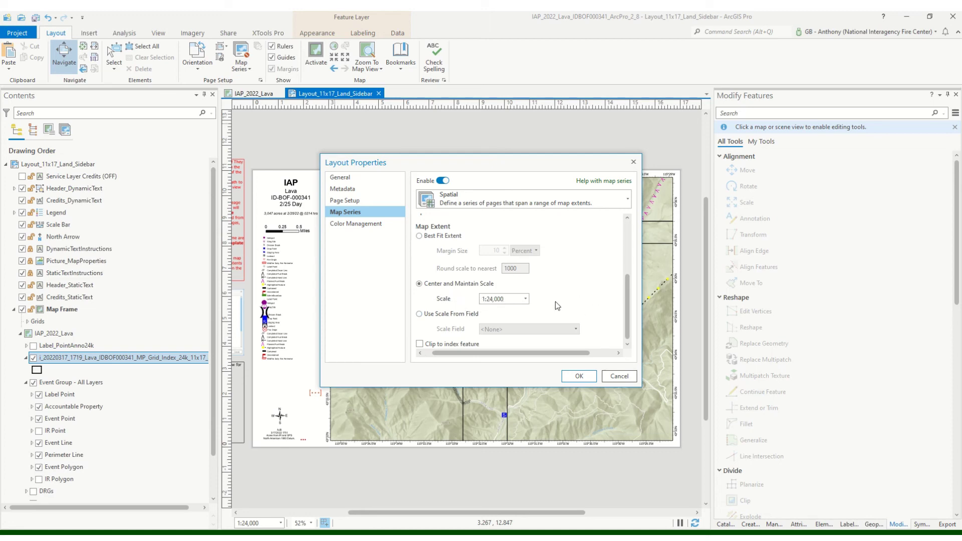
pyautogui.click(578, 376)
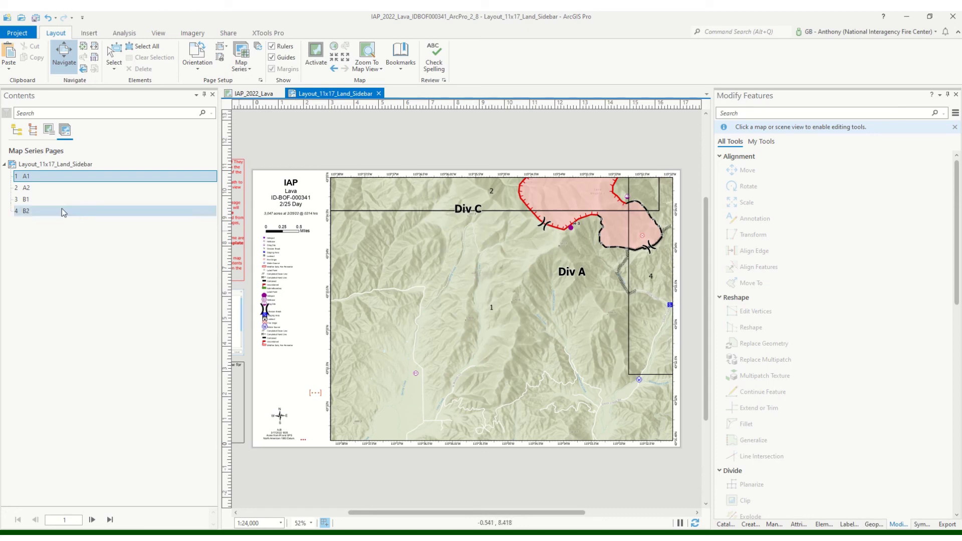
# Preview page A2, advance to page B1, then list Contents by drawing order
pyautogui.click(38, 190)
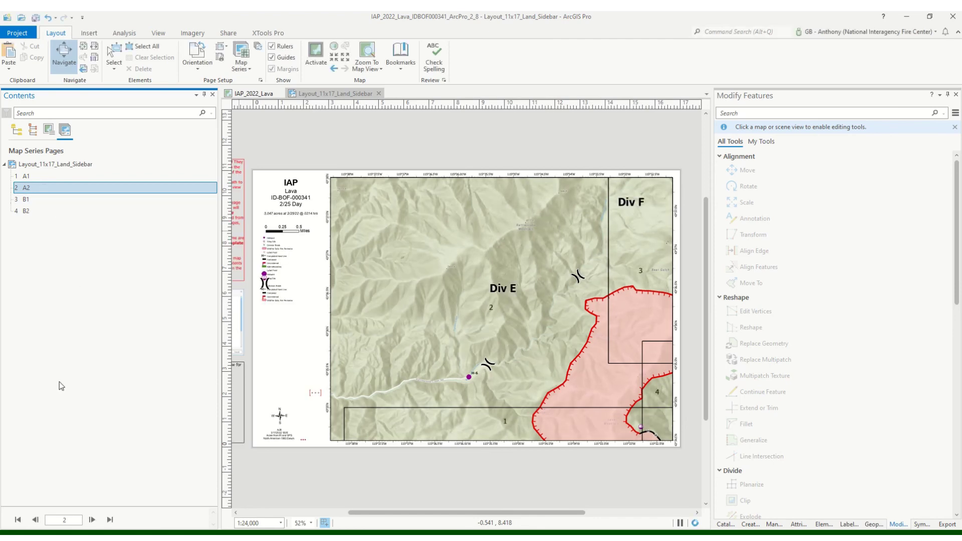
pyautogui.click(91, 521)
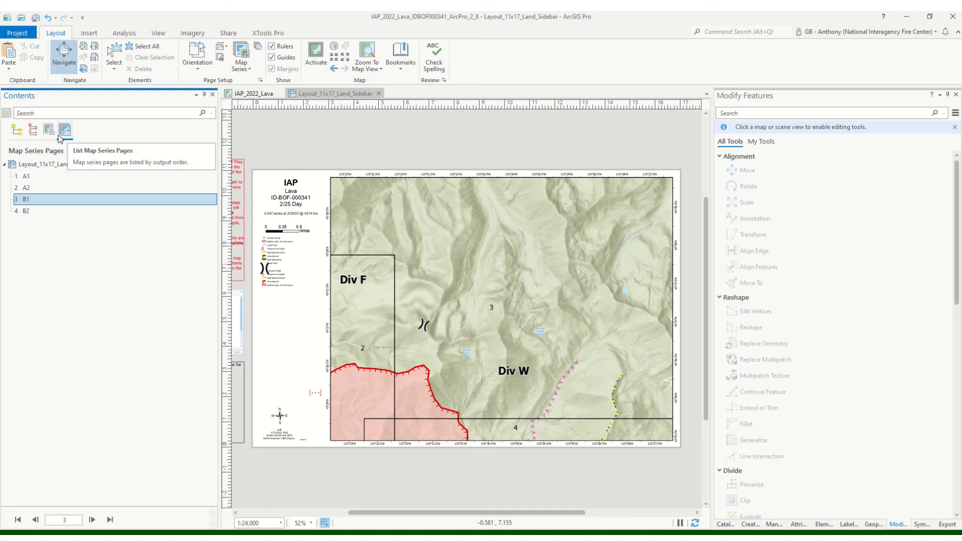
pyautogui.click(21, 135)
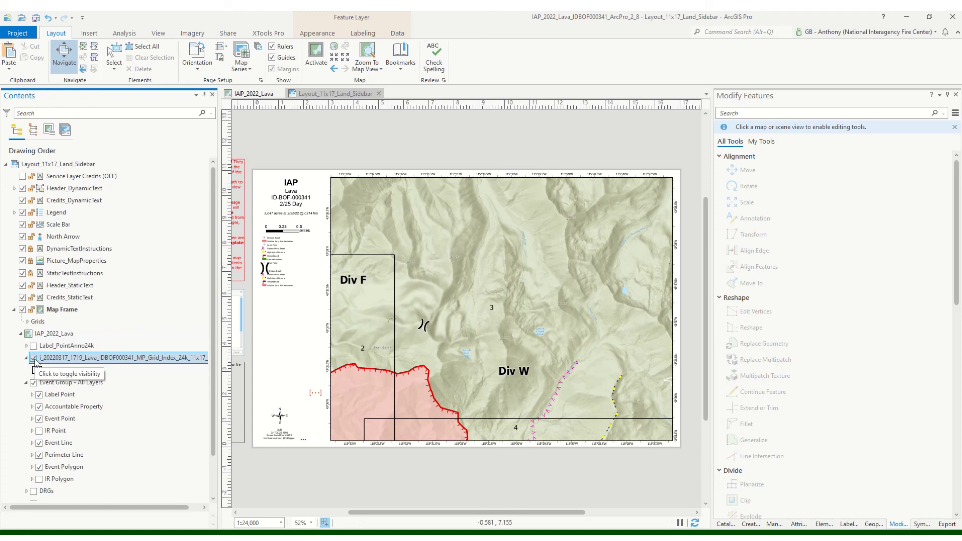
# Hide the grid index layer, then list the map series pages and return to page A1
pyautogui.click(34, 358)
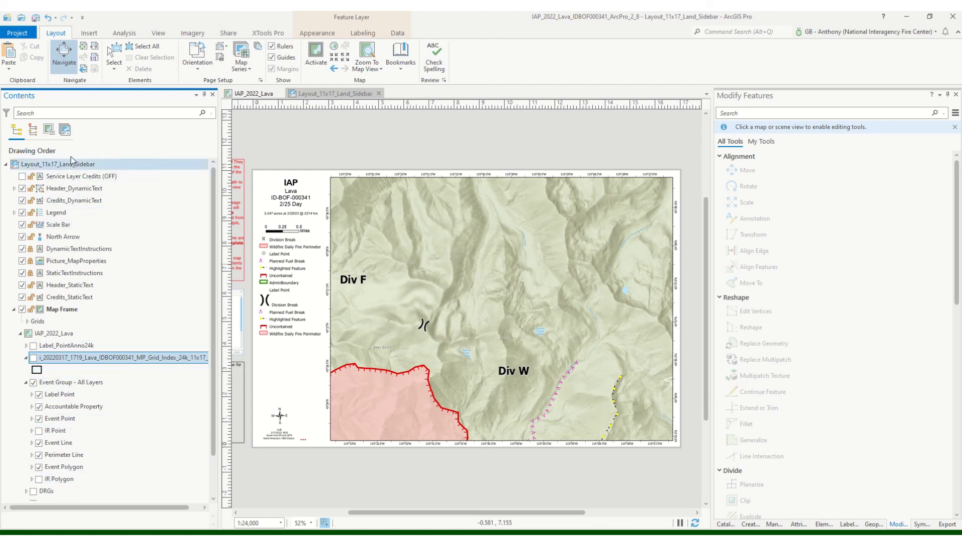
pyautogui.click(65, 131)
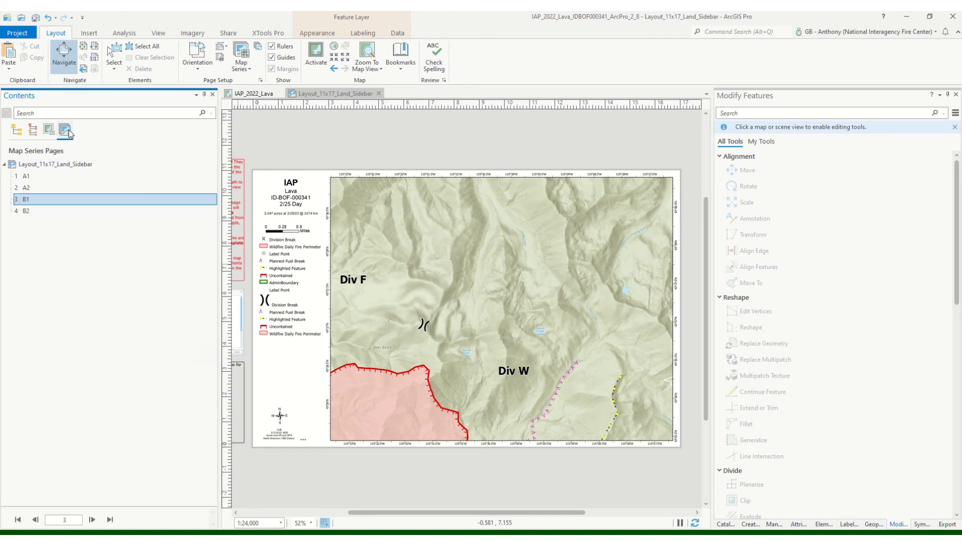
pyautogui.click(32, 177)
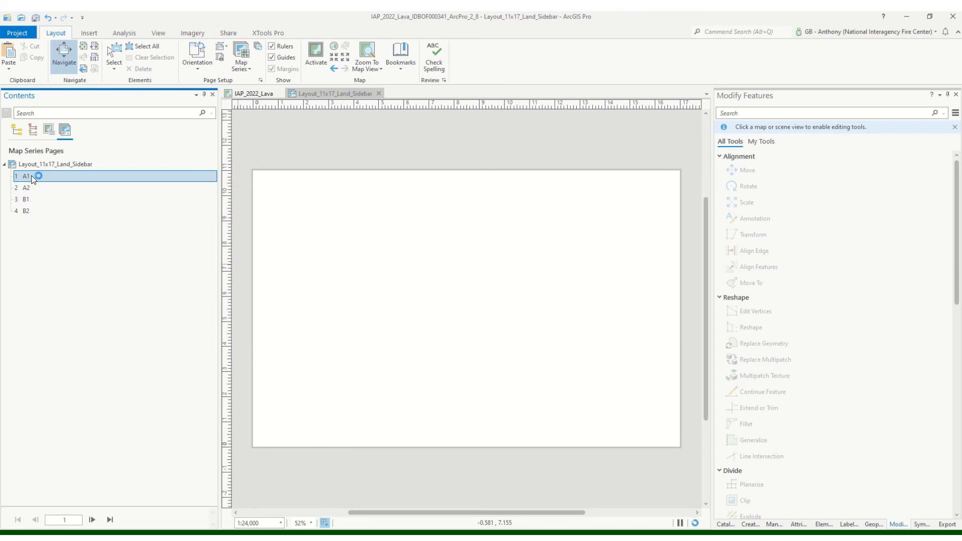